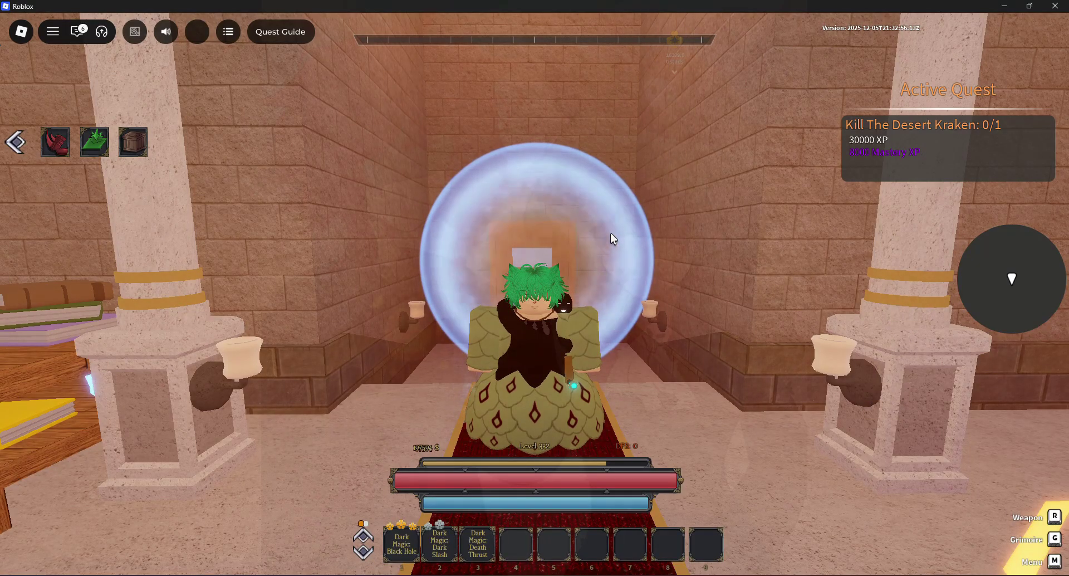
# View the in-game settings and return to the game.
pyautogui.rightClick(660, 239)
pyautogui.press('w')
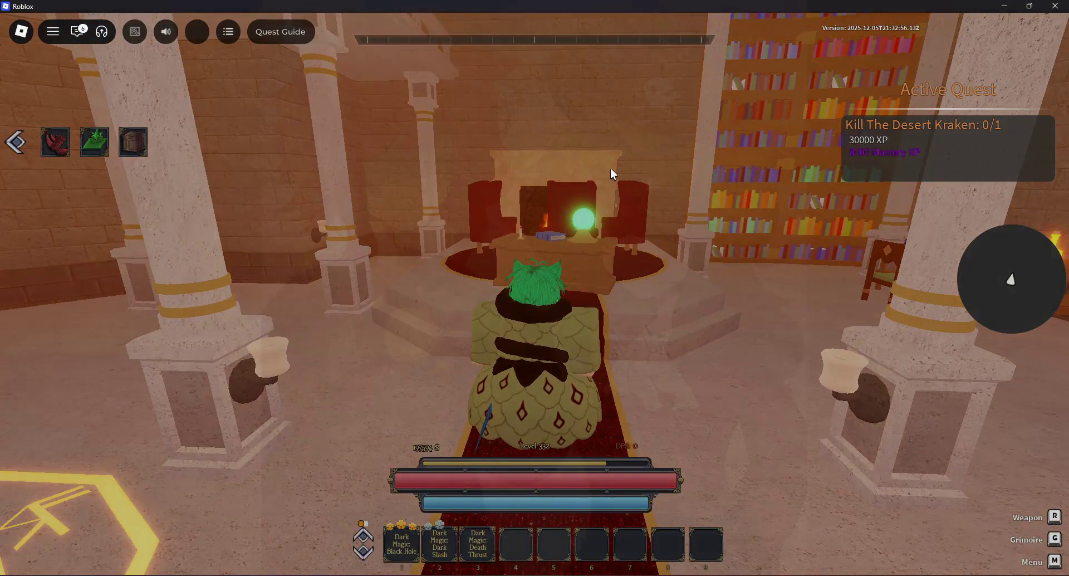
pyautogui.press('Escape')
pyautogui.click(451, 106)
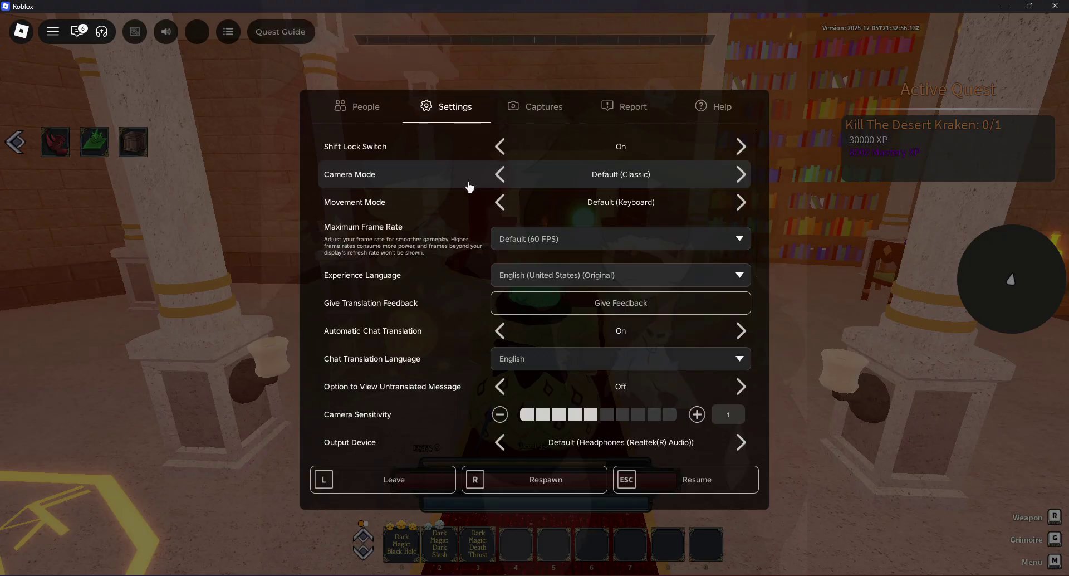
pyautogui.press('Escape')
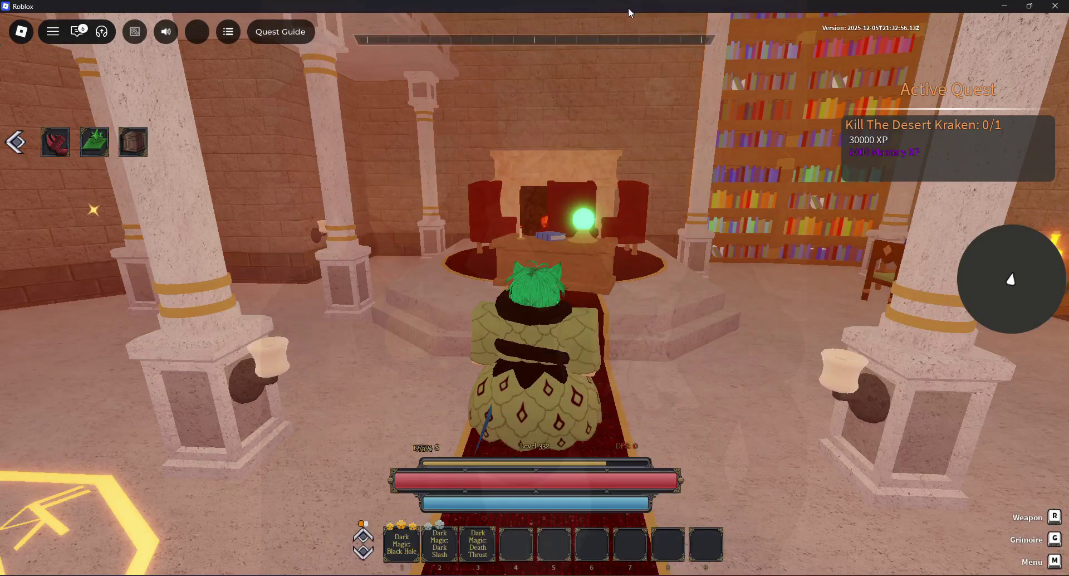
# Snap the Roblox window to the right half of the screen so the desktop is free beside it.
pyautogui.moveTo(628, 8); pyautogui.dragTo(1068, 234)
pyautogui.click(339, 293)
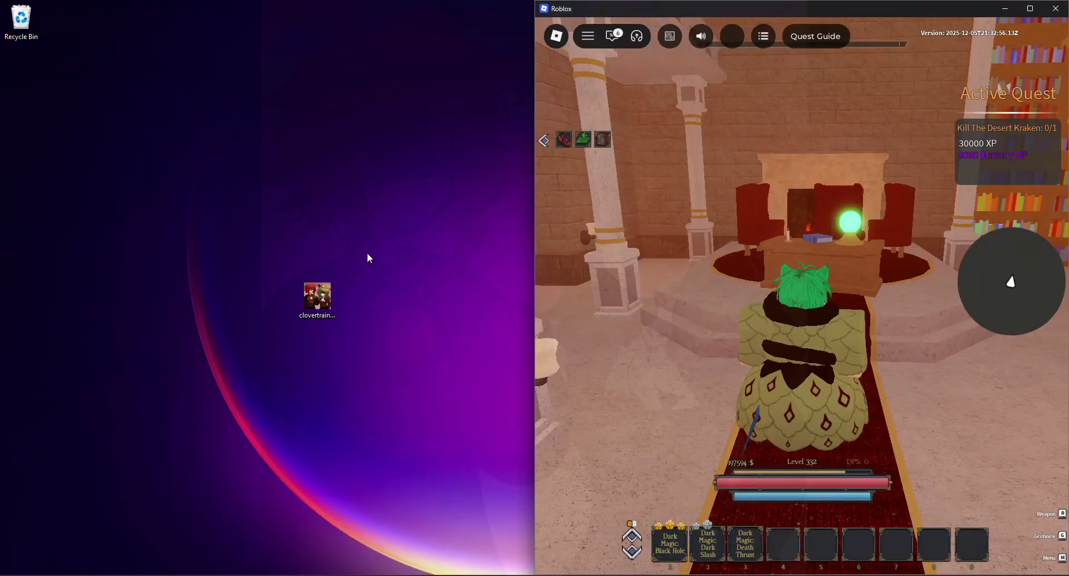
# Create a new folder on the desktop and move the clovertraining program into it.
pyautogui.rightClick(275, 196)
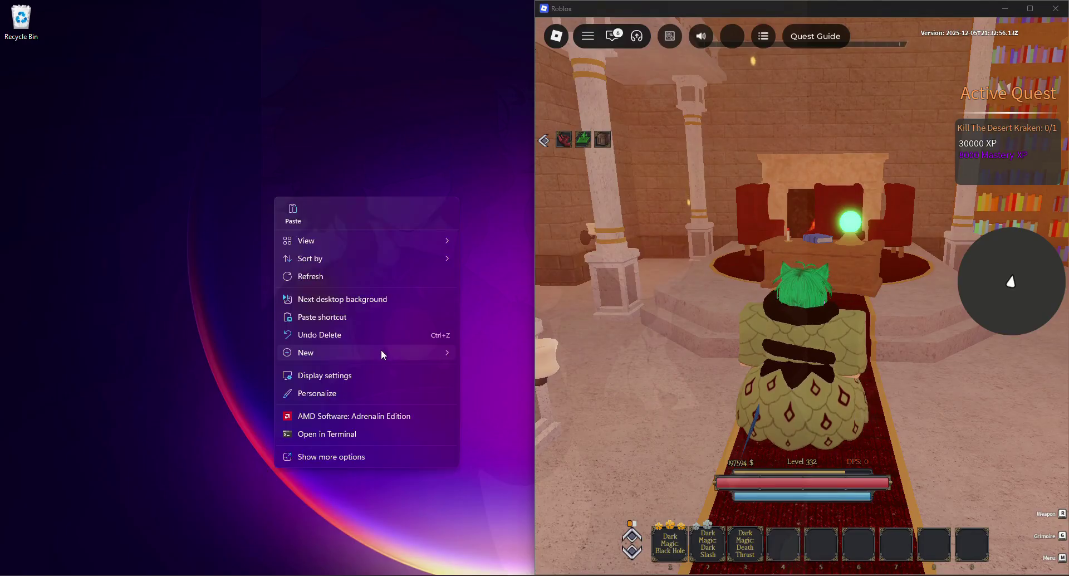
pyautogui.moveTo(380, 352)
pyautogui.click(484, 354)
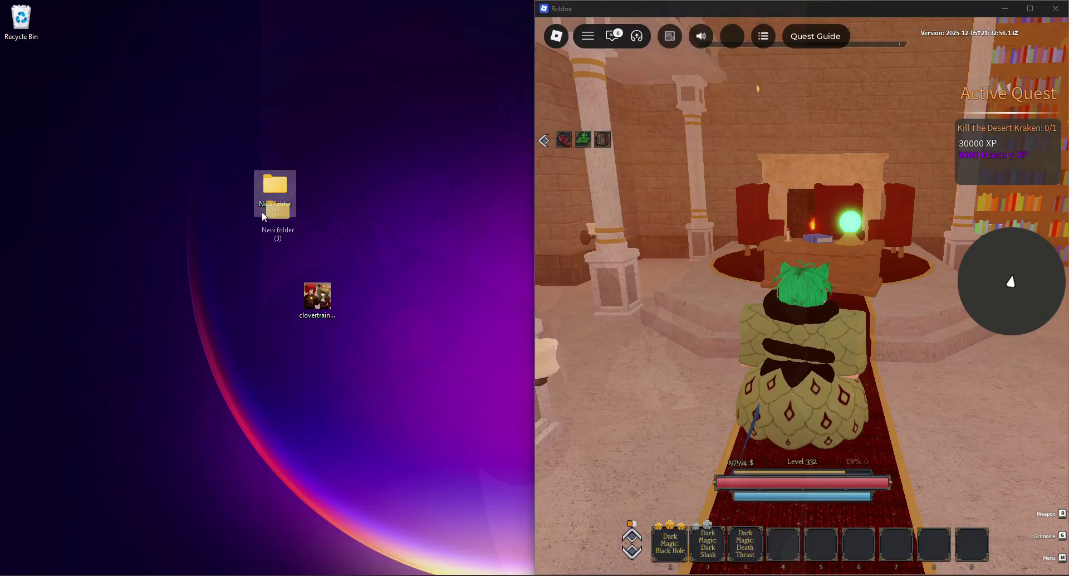
pyautogui.moveTo(263, 285); pyautogui.dragTo(321, 296)
# Open the new folder and launch clovertrainingV3.2 from it.
pyautogui.doubleClick(317, 300)
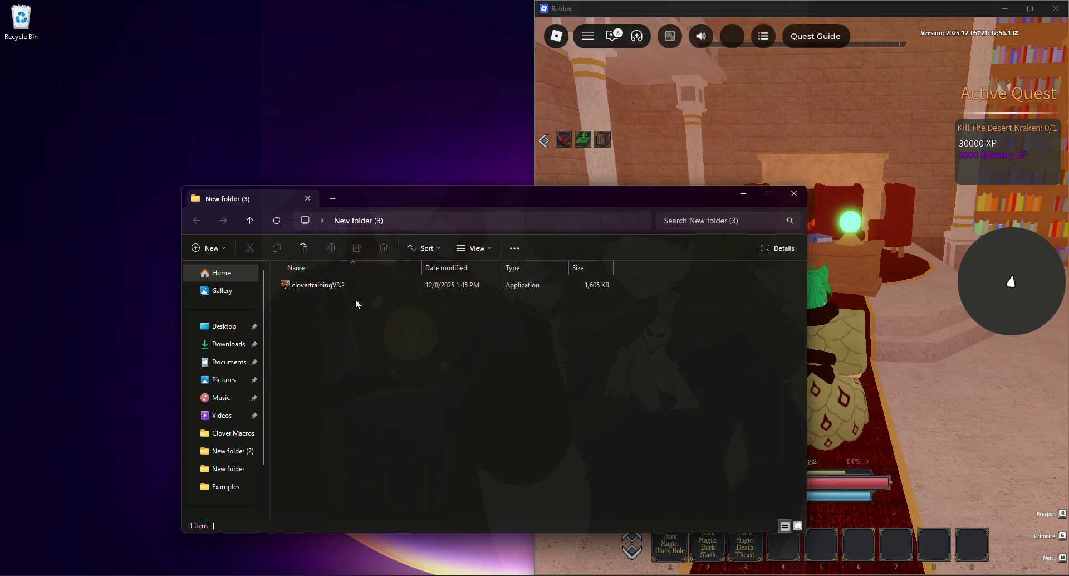
pyautogui.moveTo(356, 310); pyautogui.dragTo(390, 447)
pyautogui.click(851, 391)
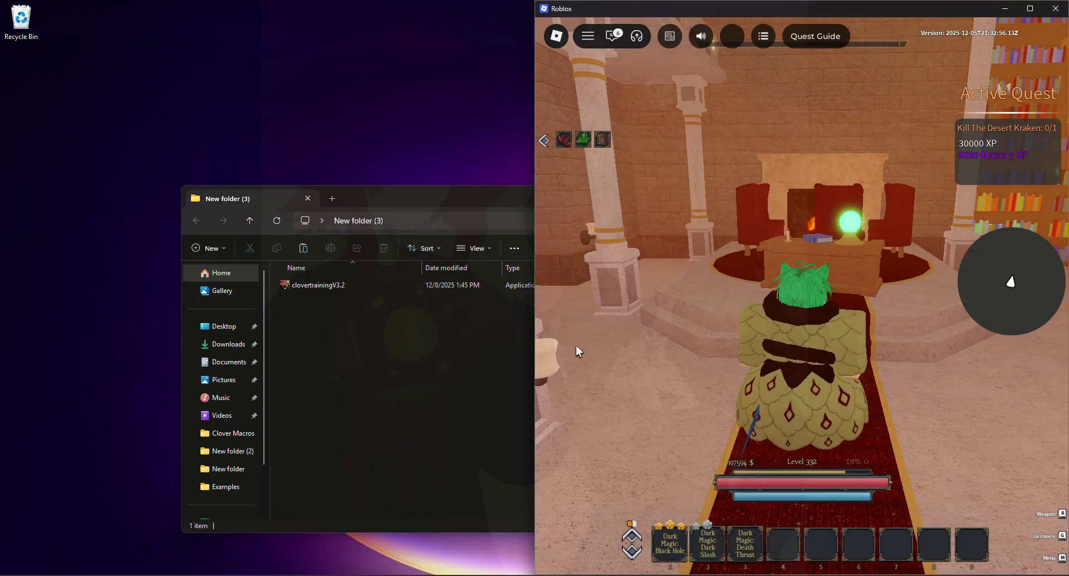
pyautogui.click(503, 202)
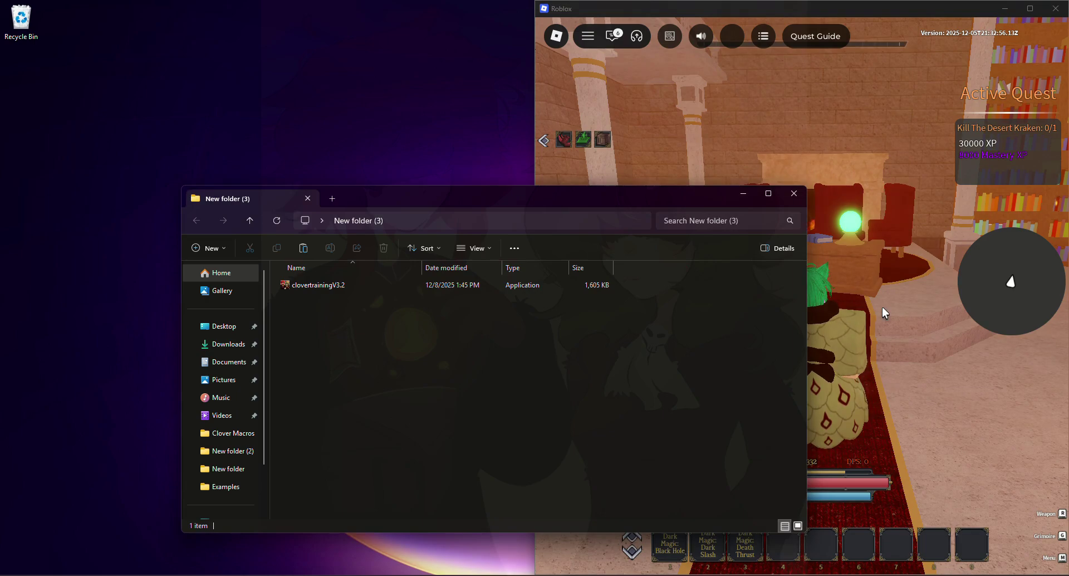
pyautogui.moveTo(490, 199); pyautogui.dragTo(292, 218)
pyautogui.doubleClick(276, 297)
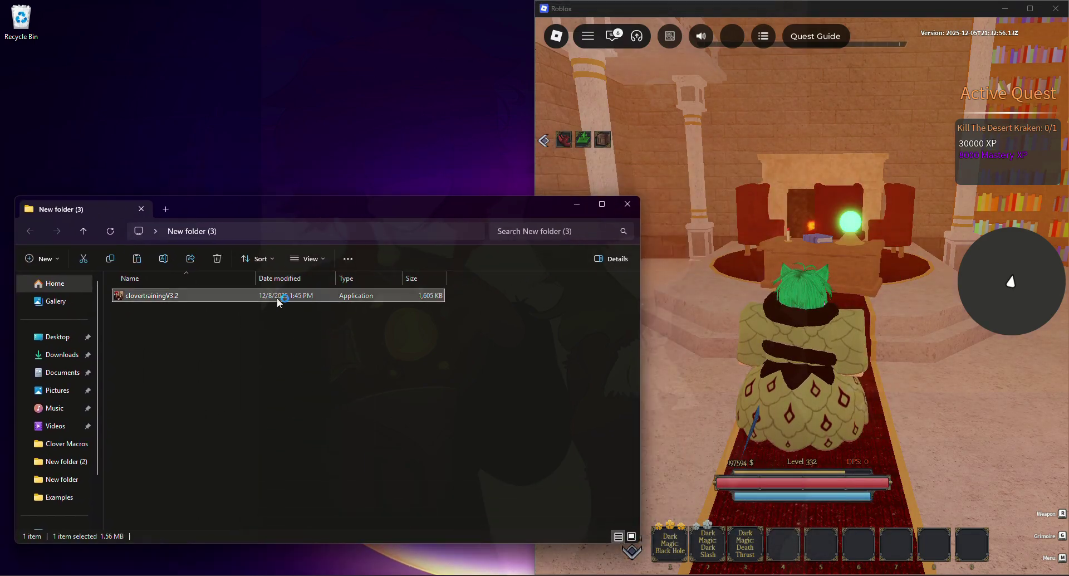
# Minimize the folder window and move the Macro GUI window clear of the game.
pyautogui.click(318, 216)
pyautogui.click(575, 208)
pyautogui.moveTo(533, 147); pyautogui.dragTo(403, 160)
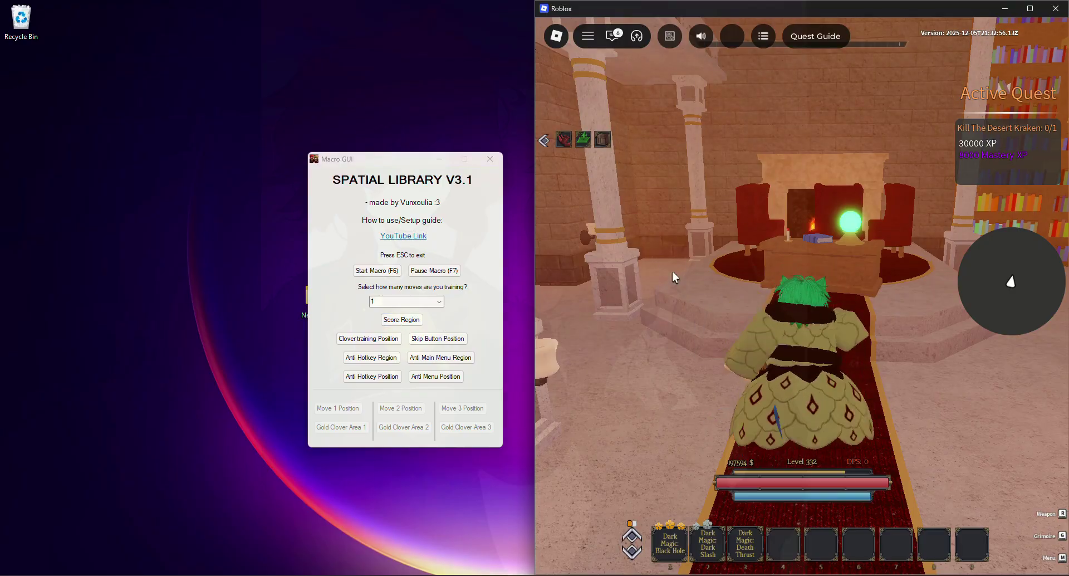
pyautogui.click(119, 196)
pyautogui.moveTo(119, 196); pyautogui.dragTo(269, 302)
pyautogui.click(579, 333)
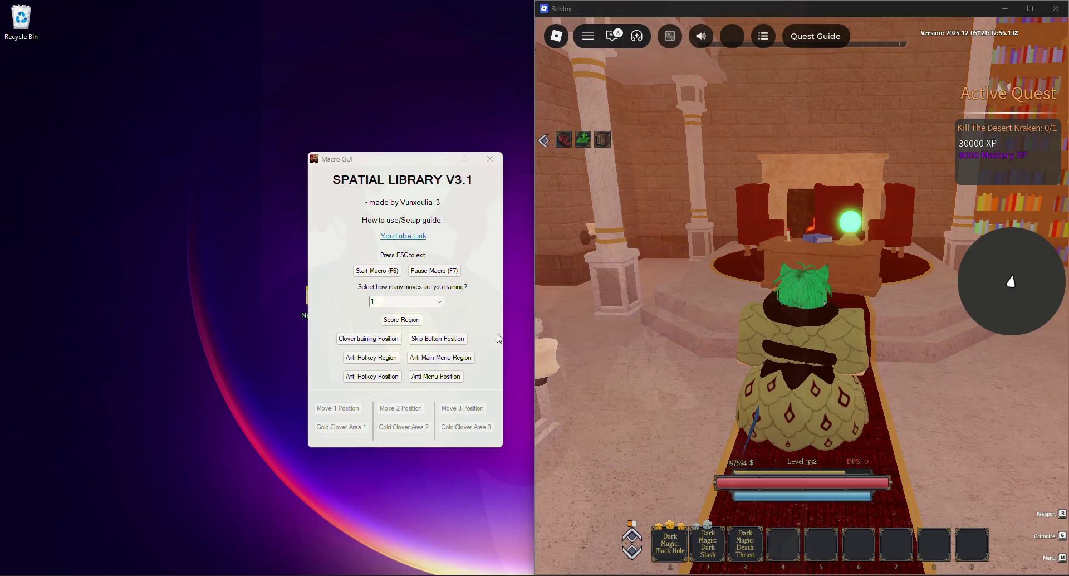
# Close the Macro GUI and relaunch clovertrainingV3.2 from the new folder.
pyautogui.click(490, 160)
pyautogui.doubleClick(325, 307)
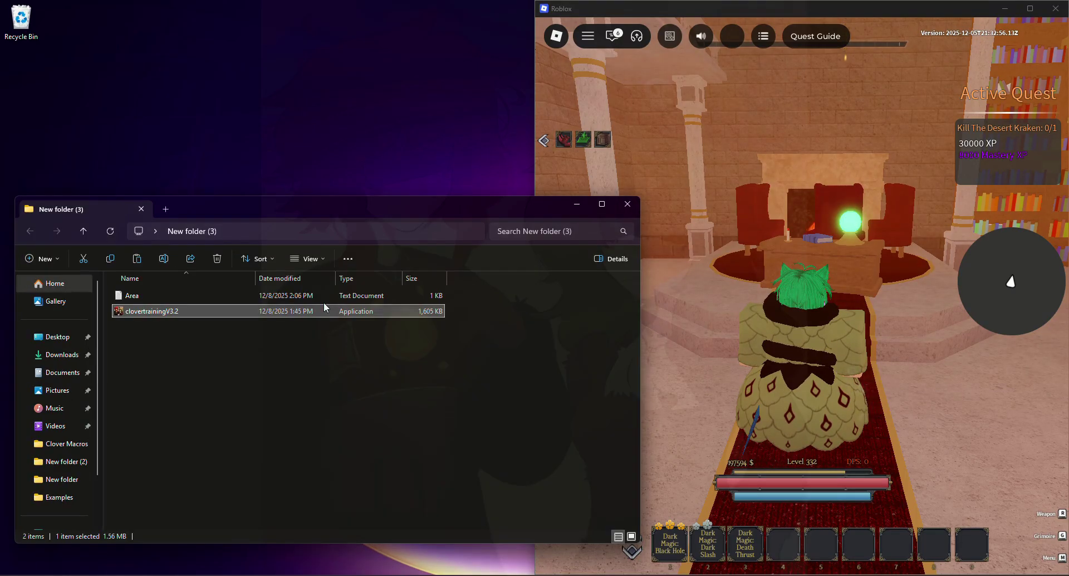
pyautogui.rightClick(262, 313)
pyautogui.click(347, 167)
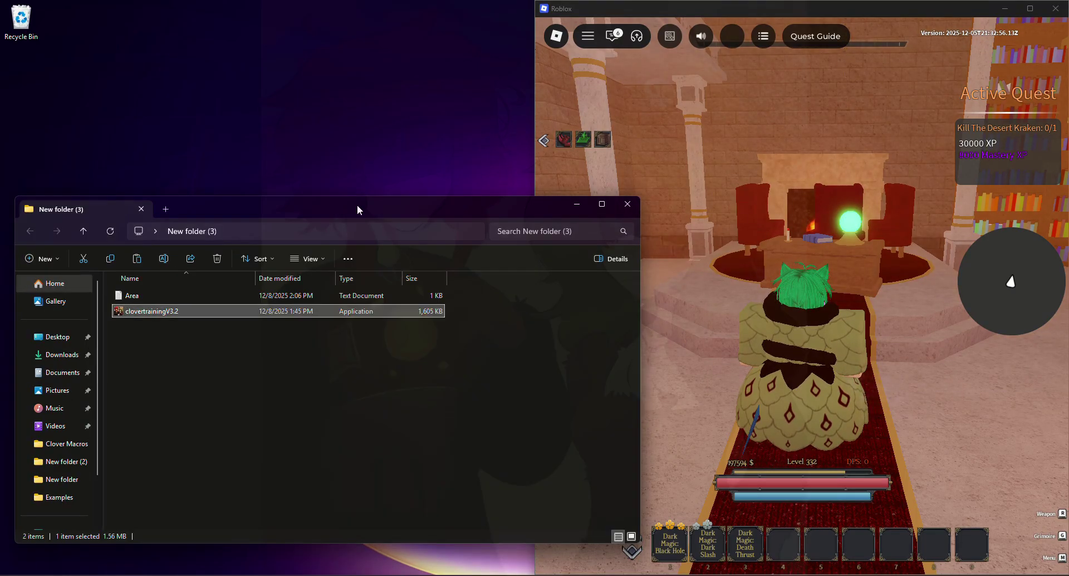
# Place the Macro GUI on the free desktop area beside the game and set the number of moves being trained to 3.
pyautogui.click(649, 201)
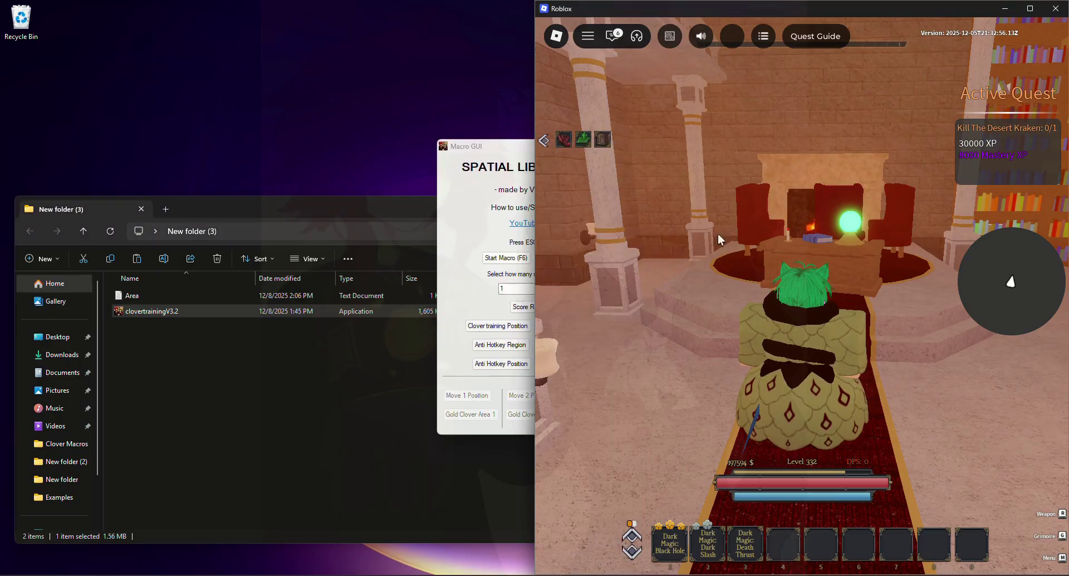
pyautogui.click(423, 209)
pyautogui.click(580, 204)
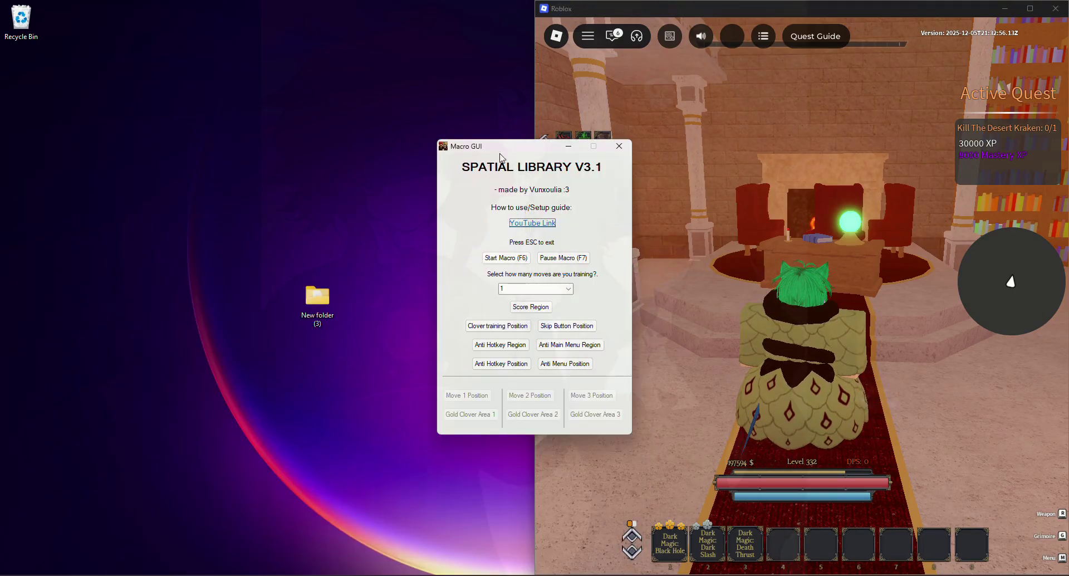
pyautogui.moveTo(516, 152); pyautogui.dragTo(282, 152)
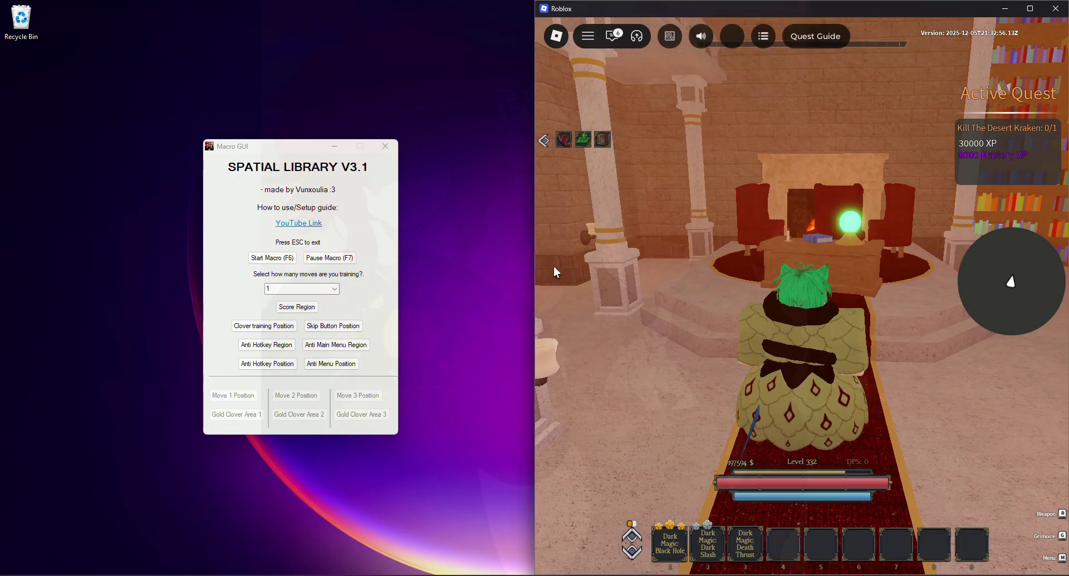
pyautogui.click(335, 288)
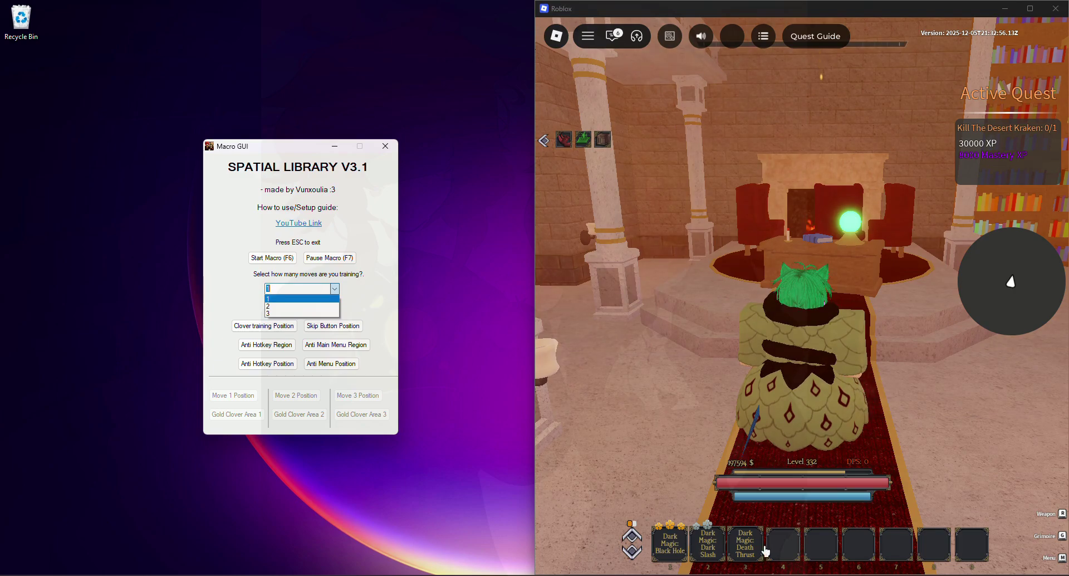
pyautogui.click(289, 313)
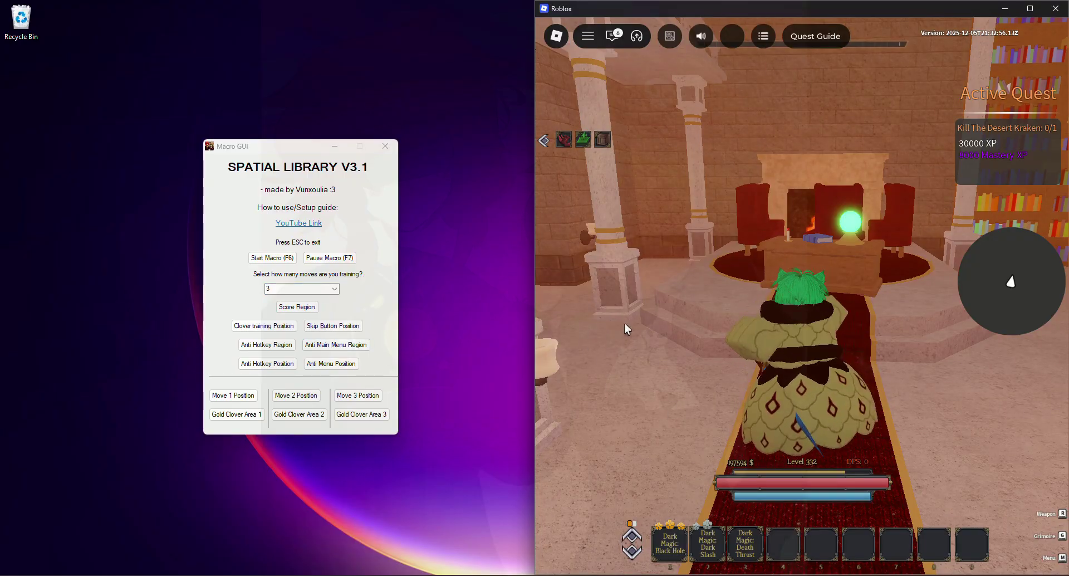
# Maximize Roblox, bring the character to the glowing bookshelf on the upper balcony, and interact with it to reach its dialogue options.
pyautogui.press('w')
pyautogui.press('space')
pyautogui.press('a')
pyautogui.press('space')
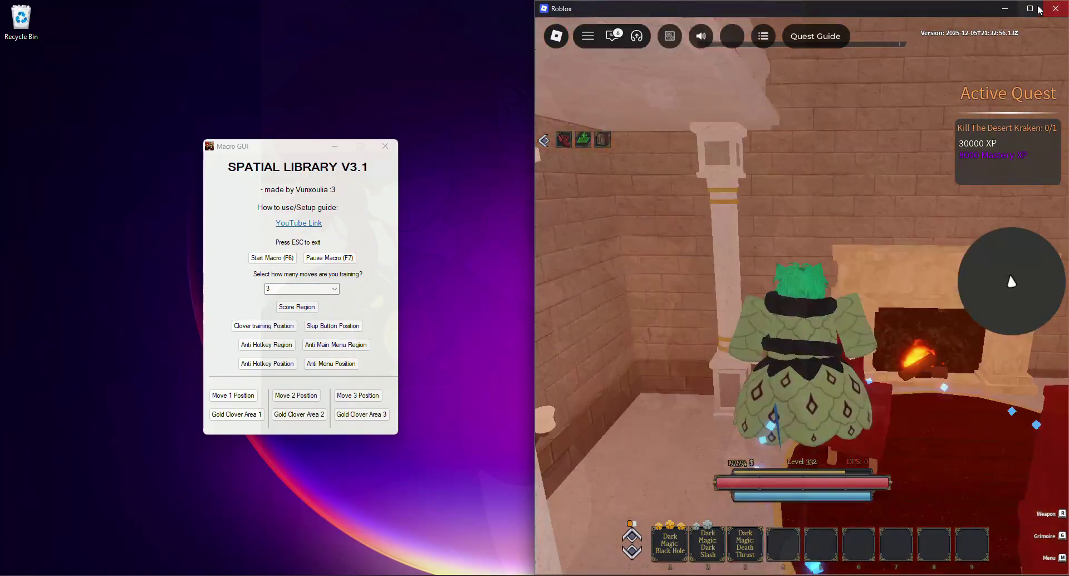
pyautogui.click(1029, 8)
pyautogui.press('d')
pyautogui.rightClick(668, 270)
pyautogui.press('space')
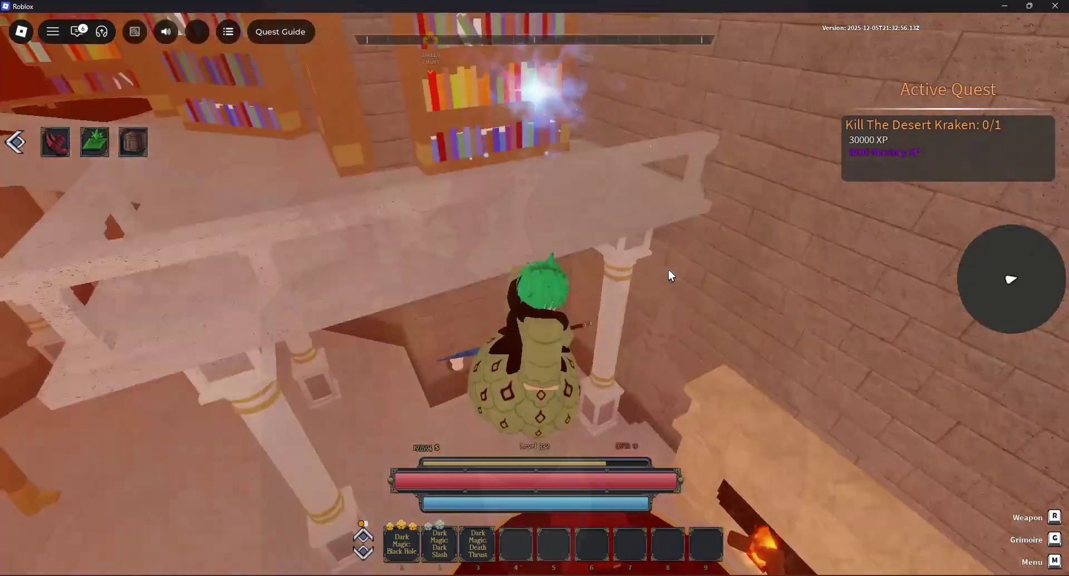
pyautogui.press('space')
pyautogui.press('w')
pyautogui.press('e')
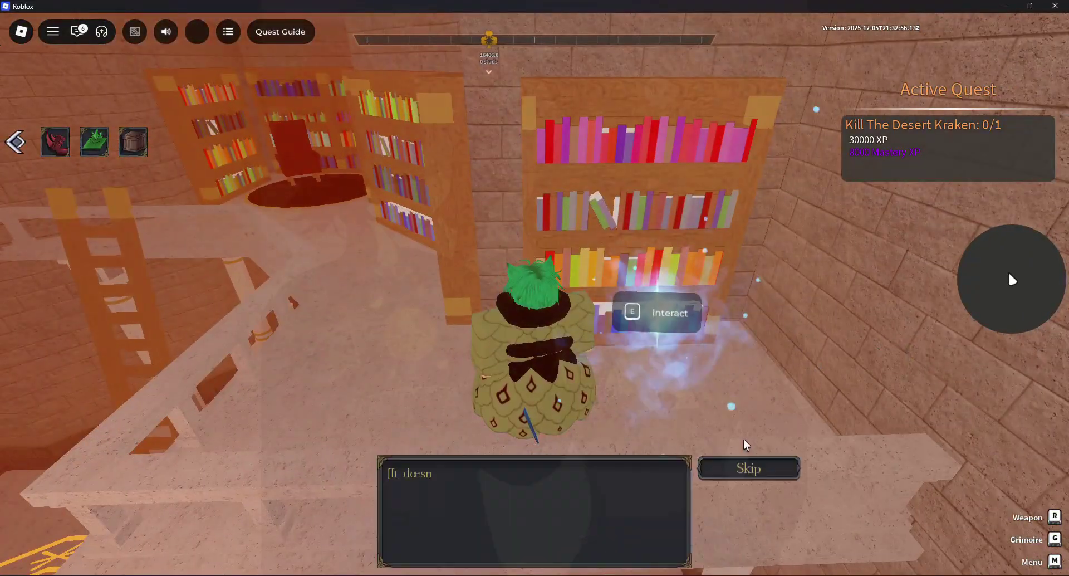
pyautogui.click(751, 470)
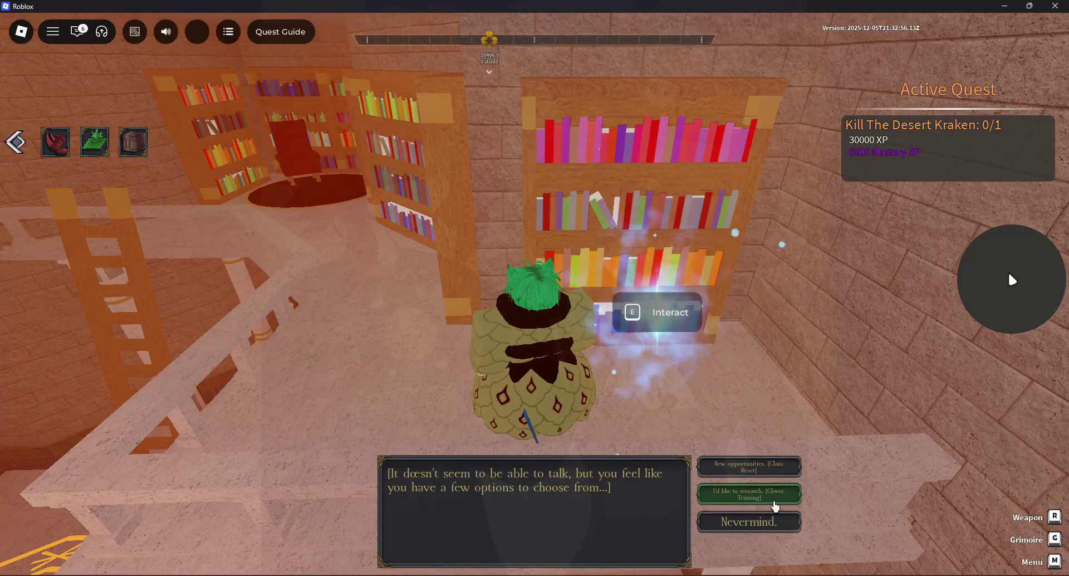
# In the Macro GUI, save the Clover training Position over the "I'd like to research. [Clover Training]" dialogue option.
pyautogui.hotkey('alt', 'Tab')
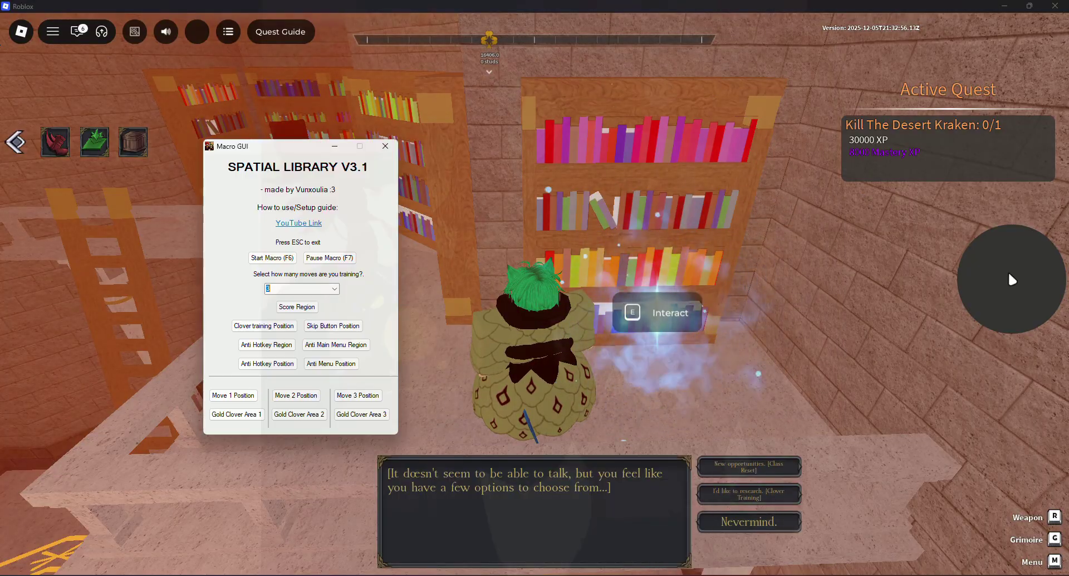
pyautogui.click(260, 331)
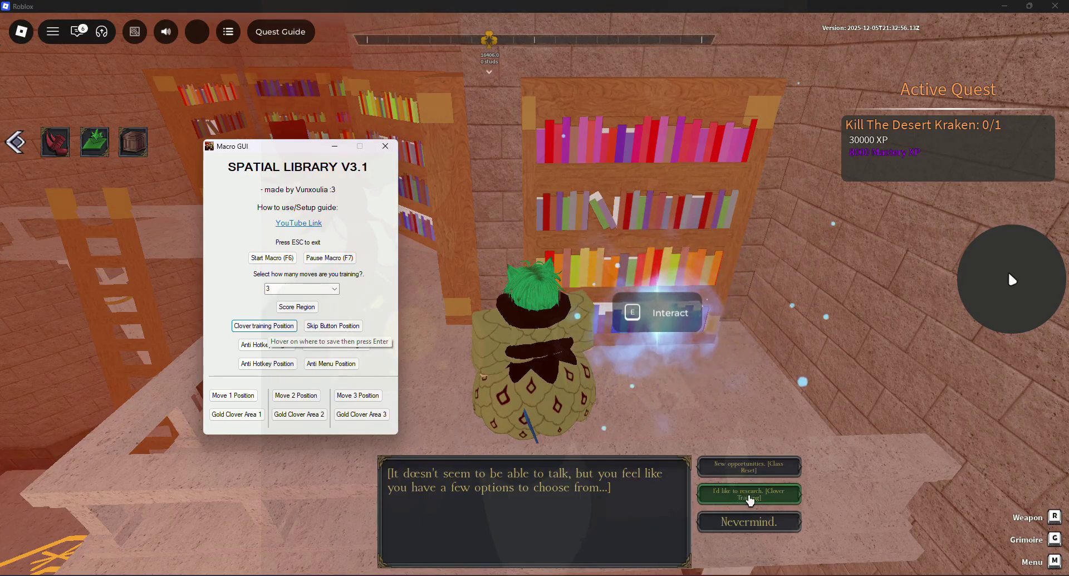
pyautogui.press('Return')
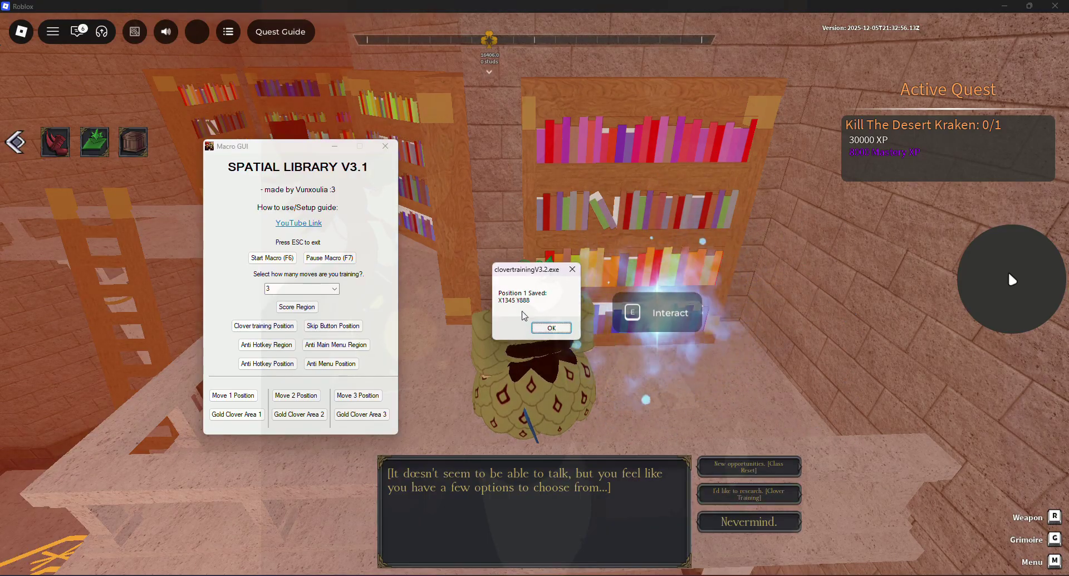
pyautogui.click(551, 327)
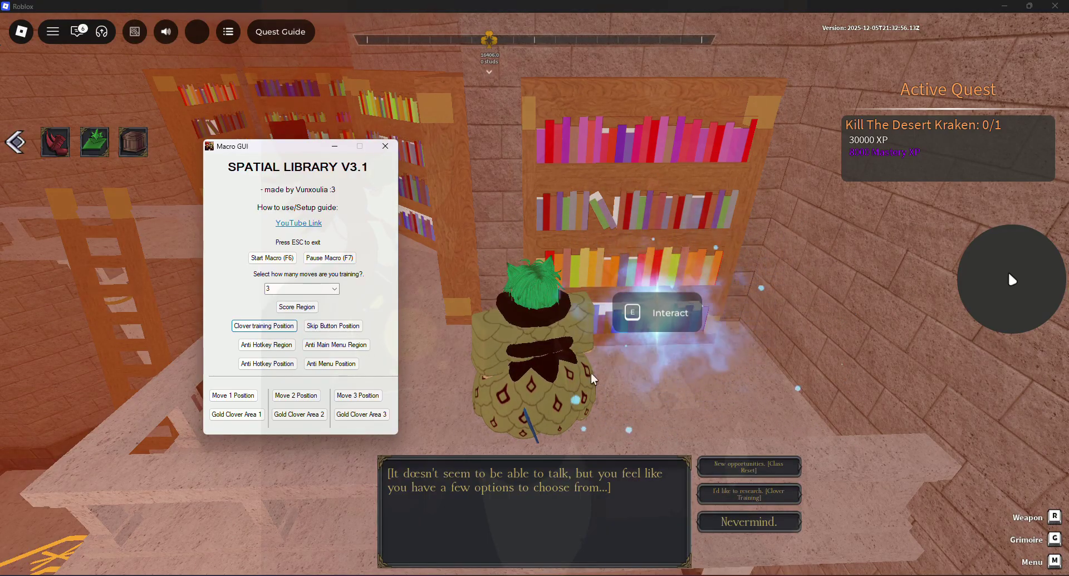
# Choose the Clover Training dialogue option and save the Skip Button Position over the Skip button in the macro.
pyautogui.click(338, 326)
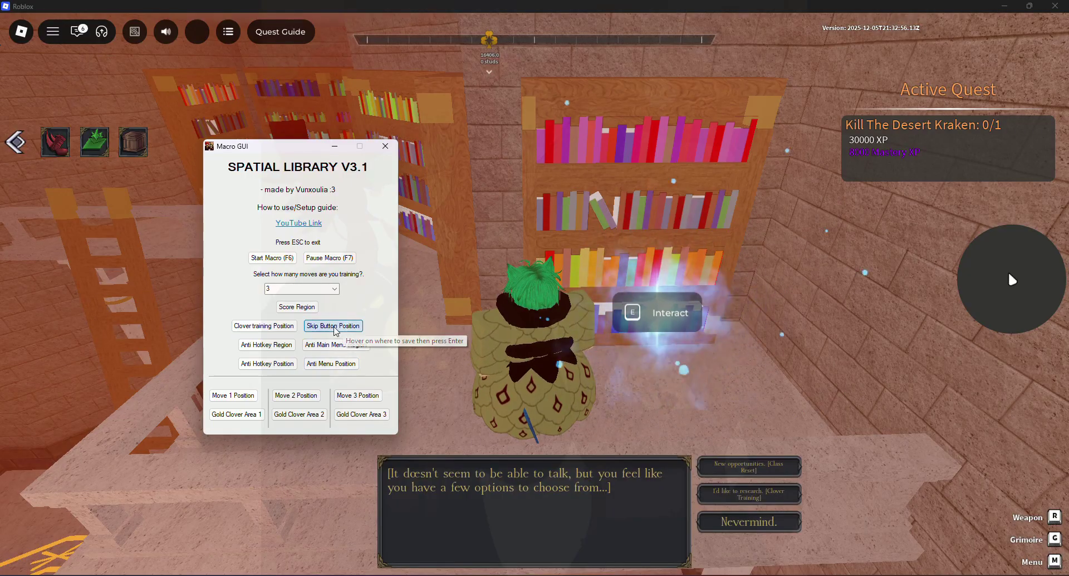
pyautogui.click(748, 498)
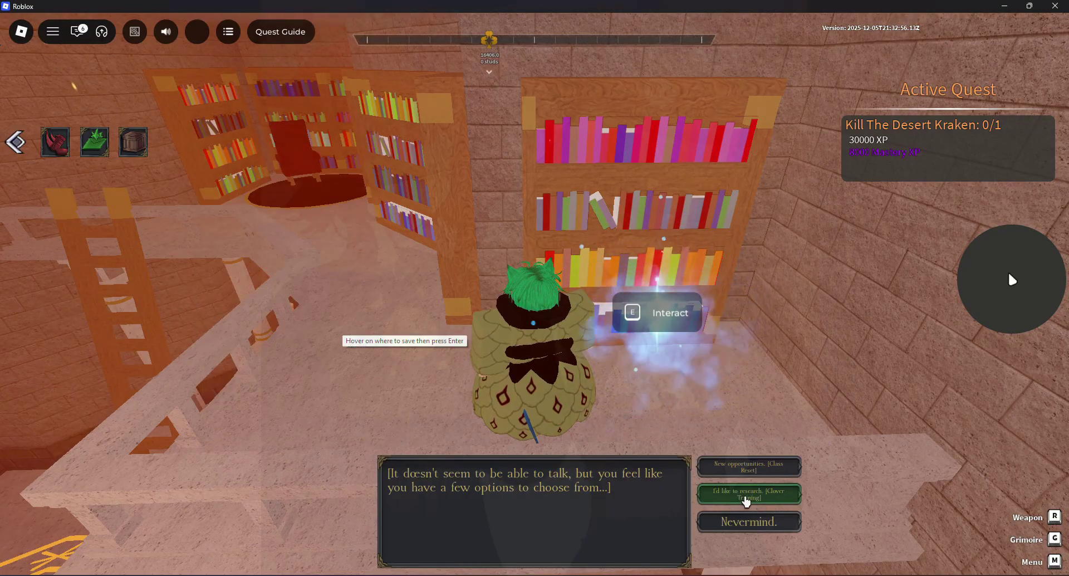
pyautogui.click(757, 500)
pyautogui.press('Return')
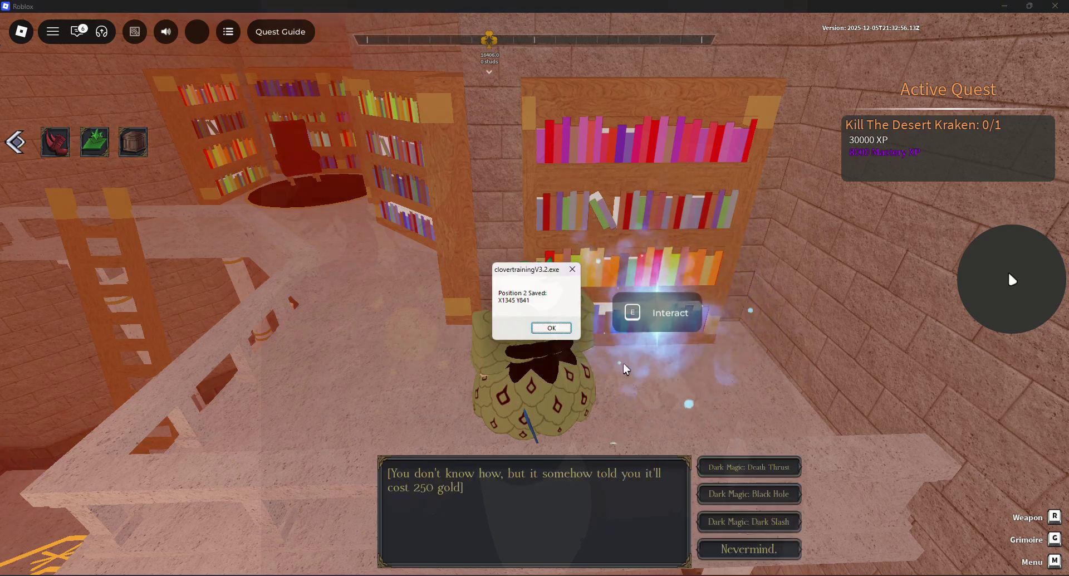
pyautogui.click(548, 328)
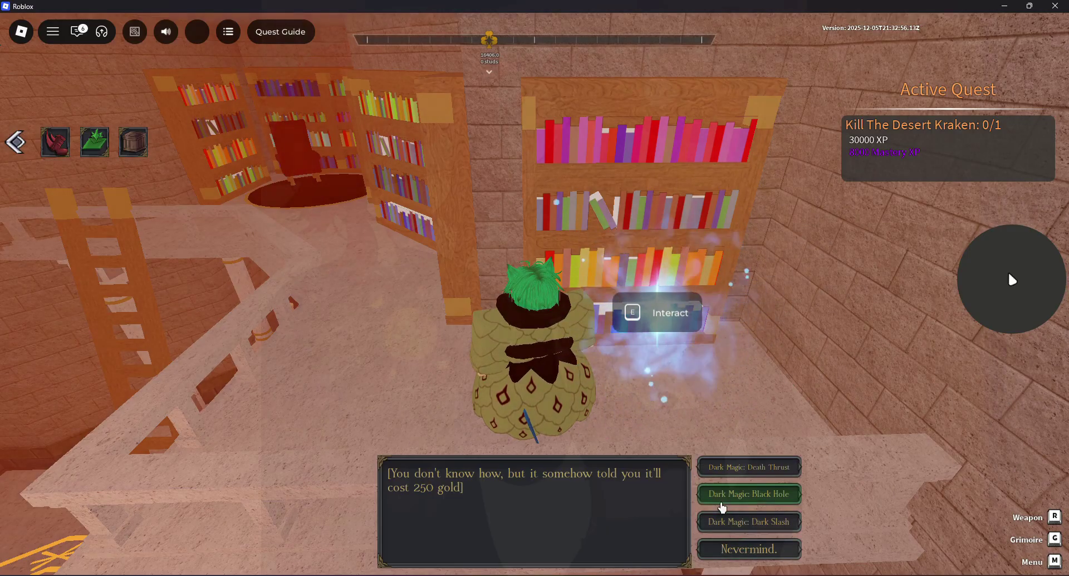
# Leave the move selection dialogue by choosing Nevermind.
pyautogui.moveTo(785, 415); pyautogui.dragTo(762, 400)
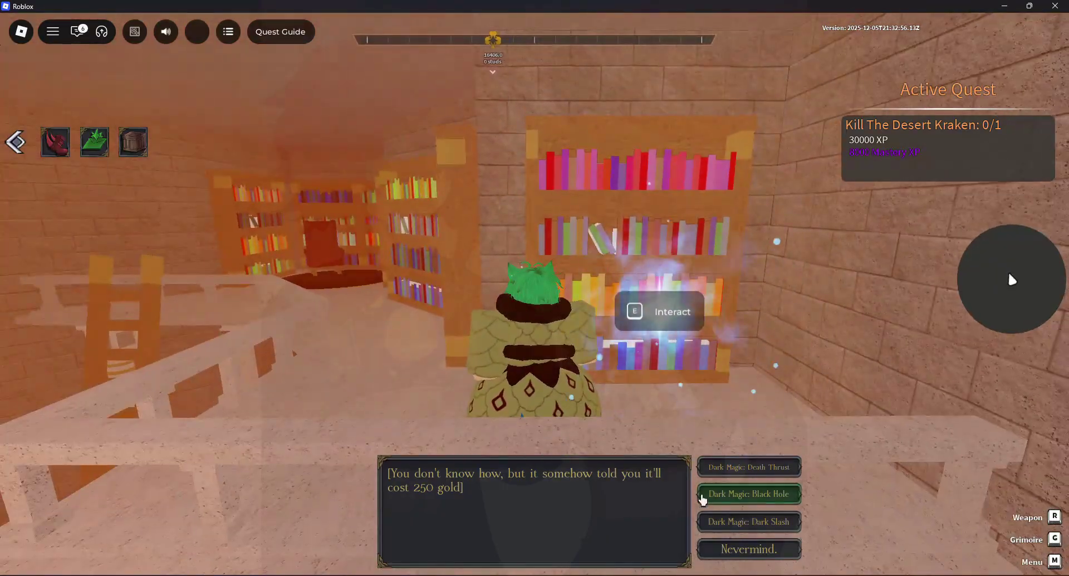
pyautogui.click(747, 548)
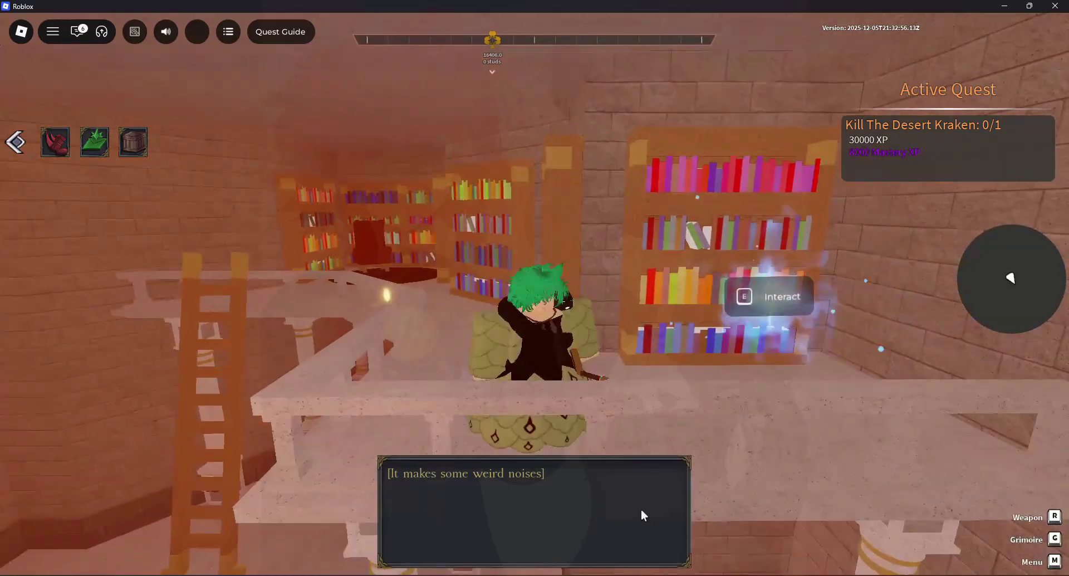
pyautogui.click(640, 509)
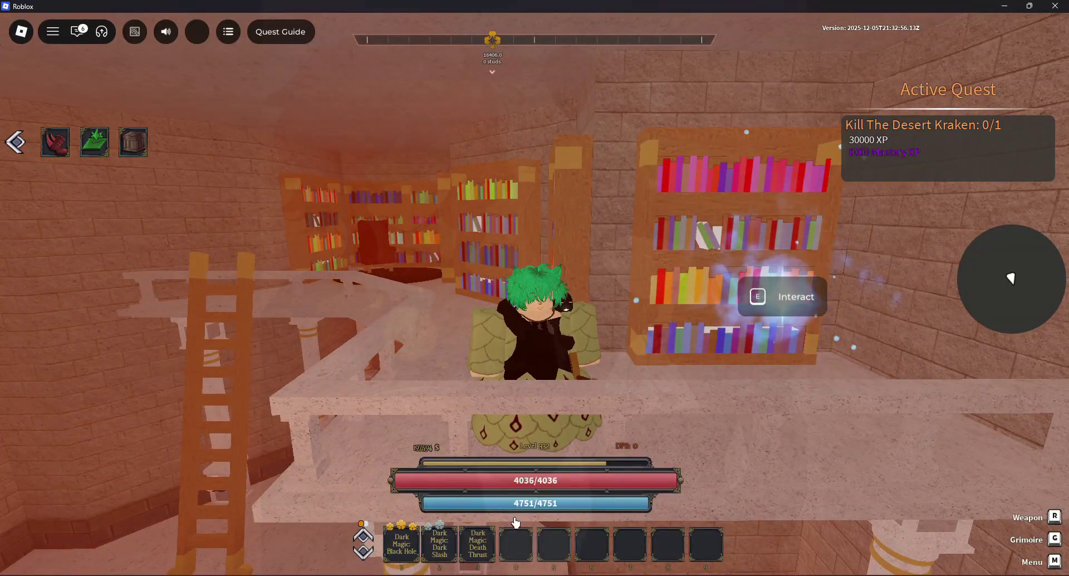
# Move the character up to the glowing bookshelf, interact with it, and skip through the dialogue to the Dark Magic move options.
pyautogui.press('d')
pyautogui.press('w')
pyautogui.press('e')
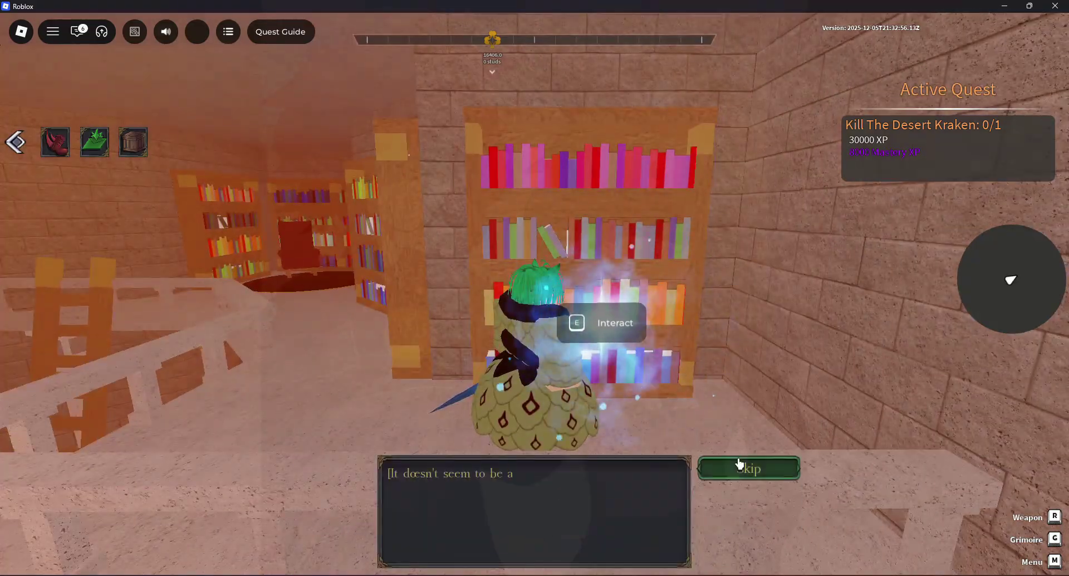
pyautogui.click(700, 486)
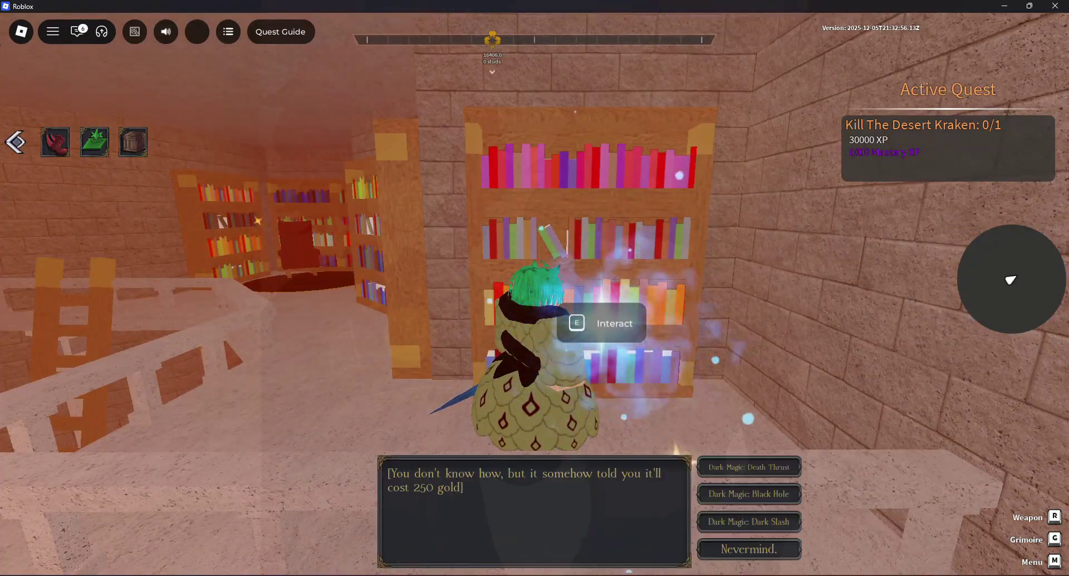
# In the Macro GUI, save the Move 1, 2 and 3 Positions over the Dark Magic options, with Dark Slash for Move 2 and Death Thrust for Move 3.
pyautogui.hotkey('alt', 'Tab')
pyautogui.click(233, 394)
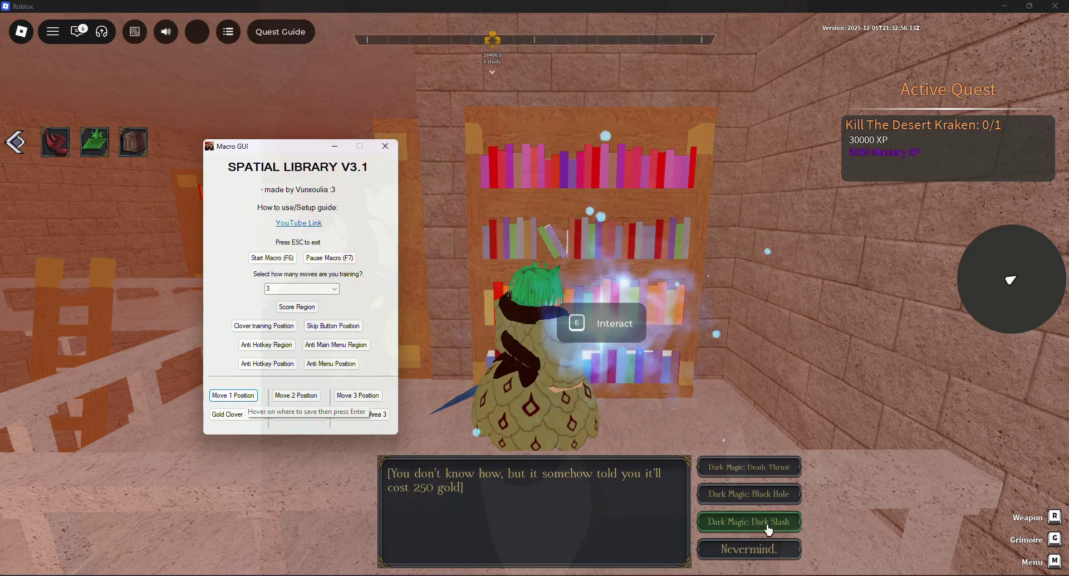
pyautogui.press('Return')
pyautogui.click(551, 328)
pyautogui.click(296, 395)
pyautogui.press('Return')
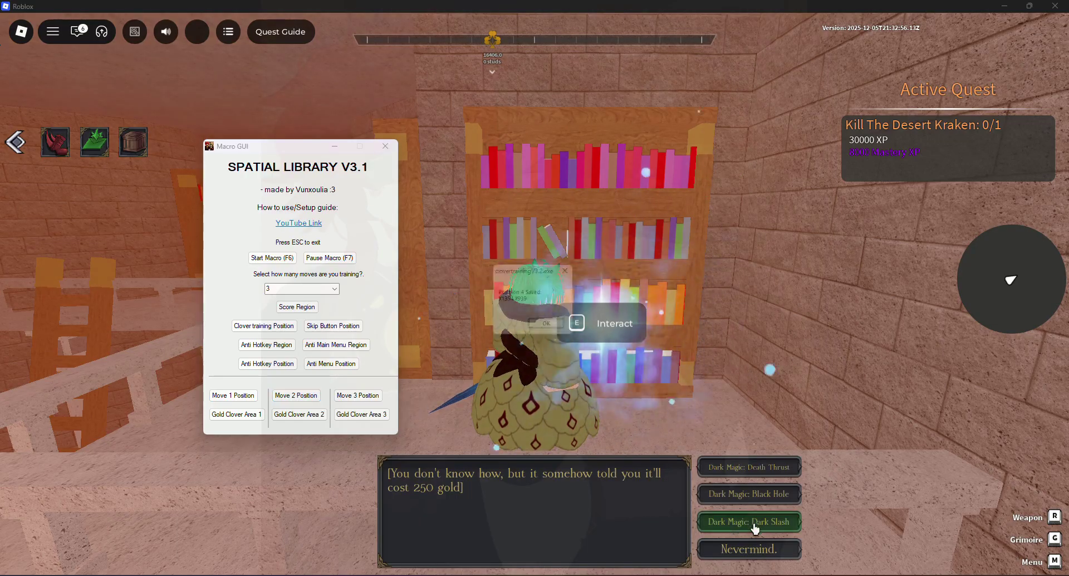
pyautogui.press('Return')
pyautogui.click(356, 395)
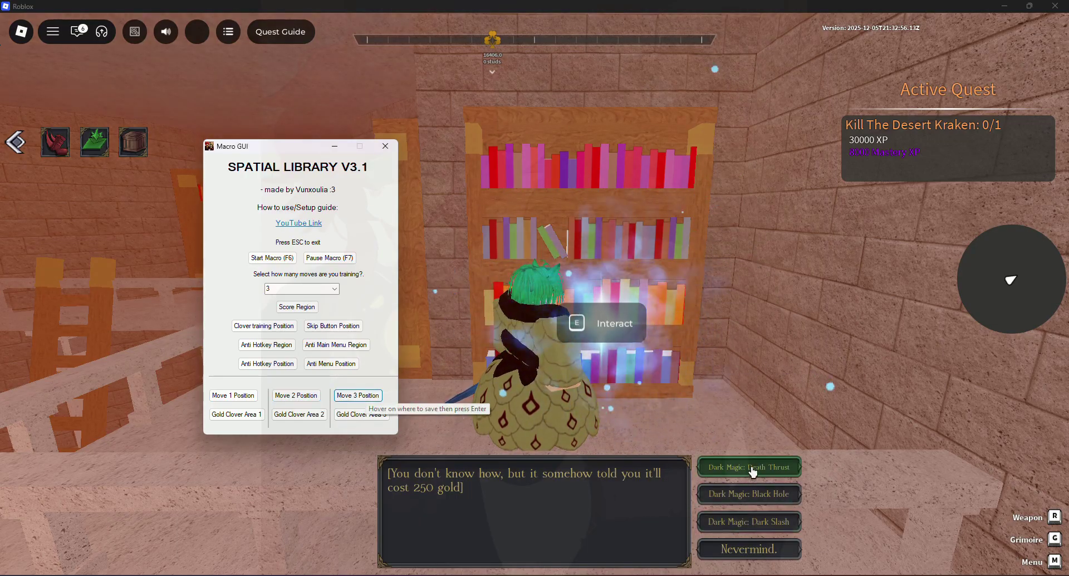
pyautogui.click(546, 385)
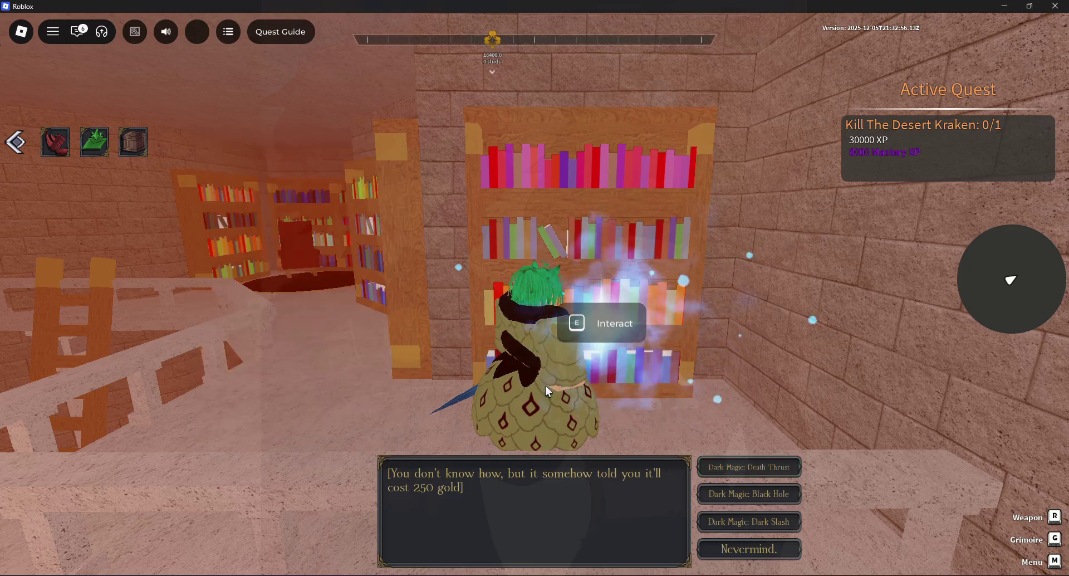
# Leave the move selection by choosing Nevermind, then reopen the Macro GUI and place it near the centre of the game view.
pyautogui.press('a')
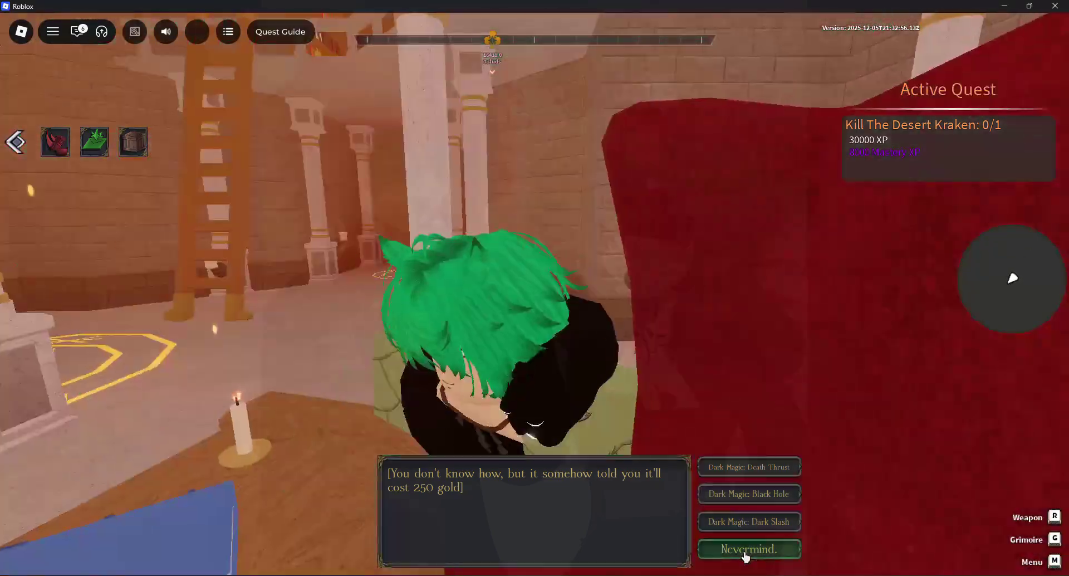
pyautogui.click(748, 549)
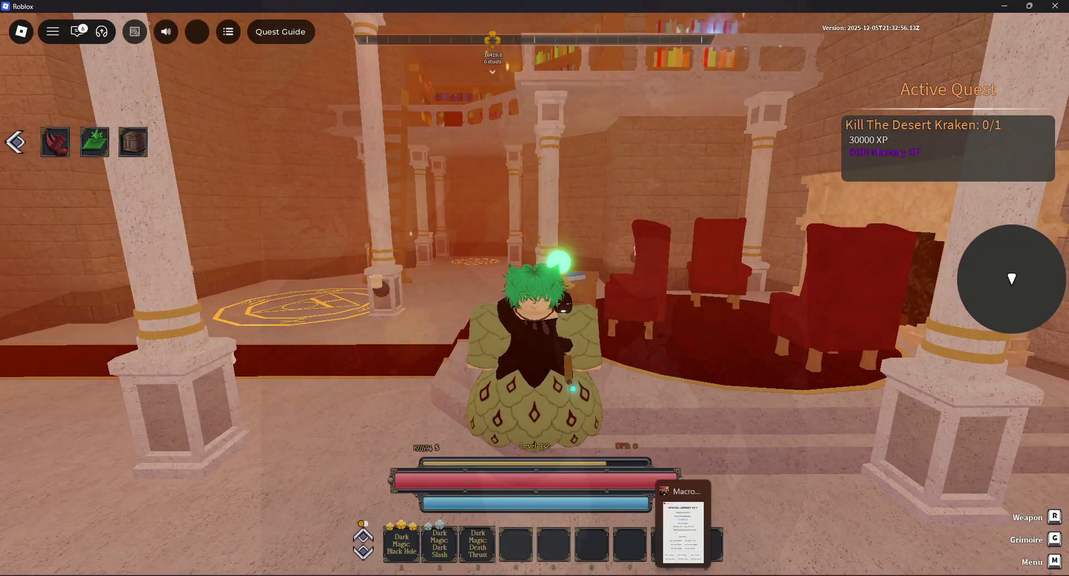
pyautogui.click(683, 575)
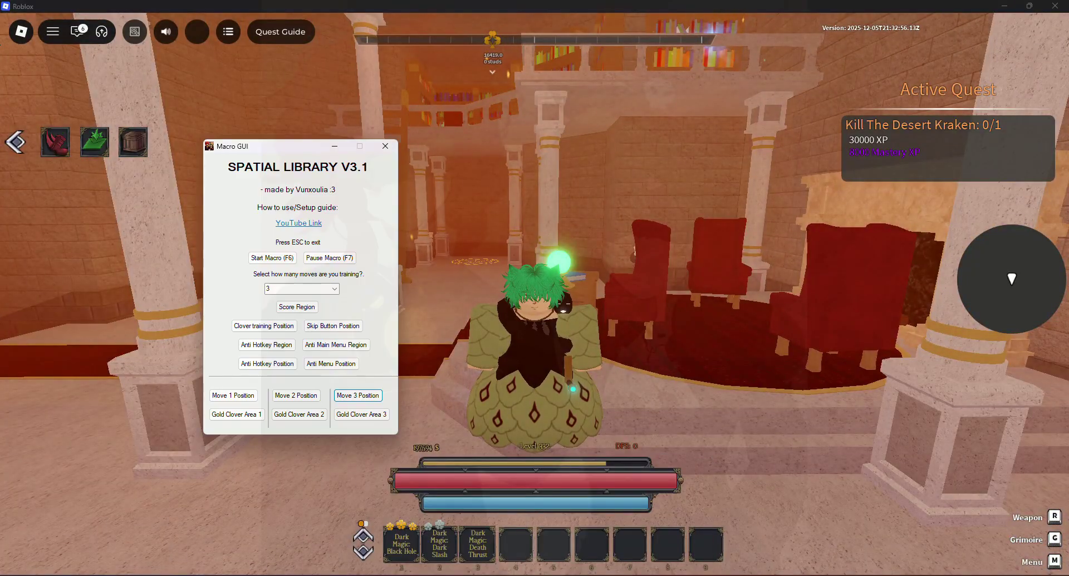
pyautogui.moveTo(260, 151); pyautogui.dragTo(544, 140)
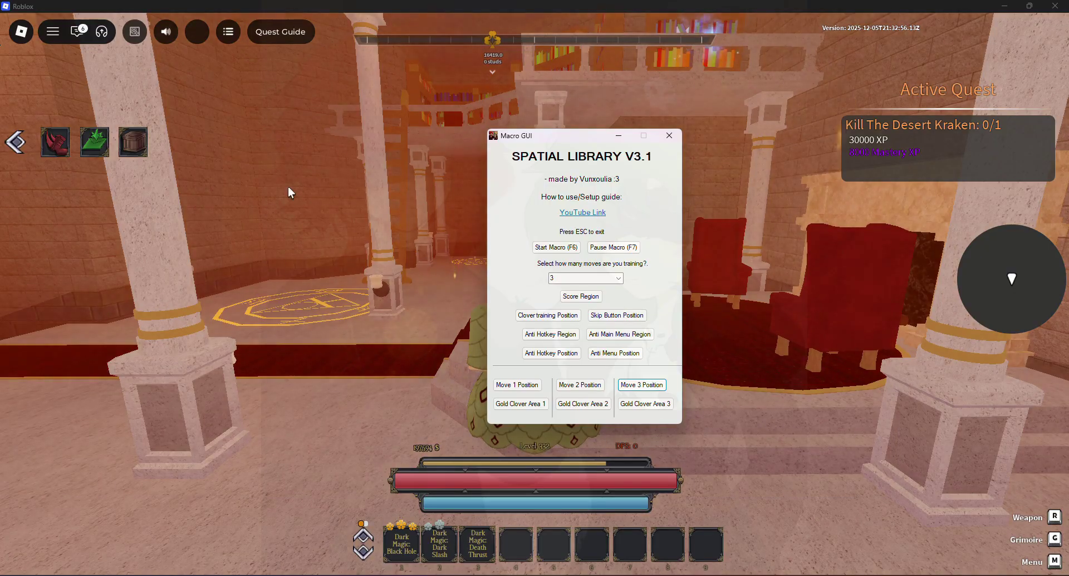
# Expand the game's menu listing Main Menu, Clover Library and Redeem Code, and switch back to the Macro GUI.
pyautogui.click(247, 107)
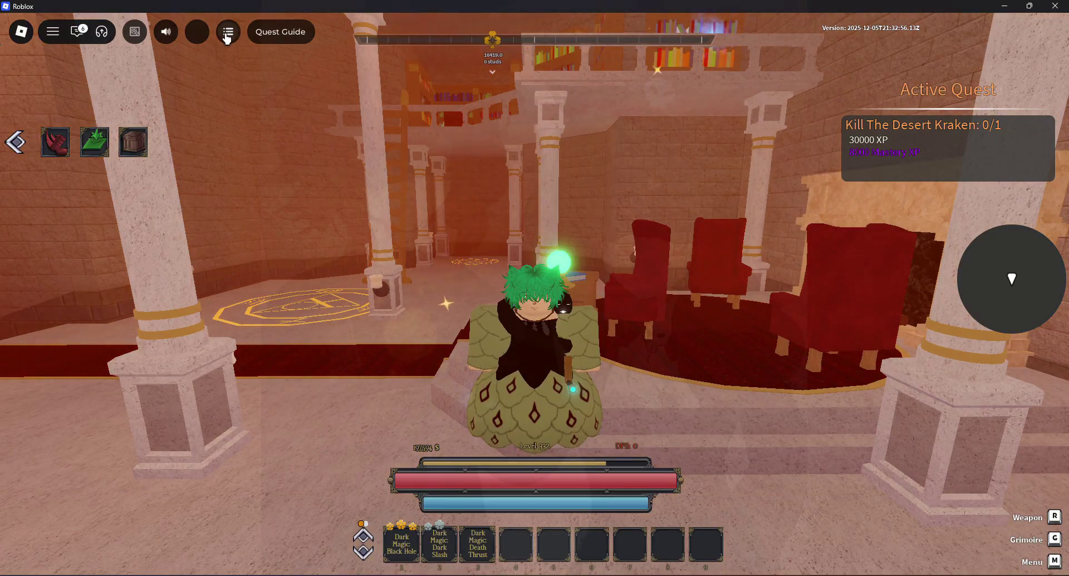
pyautogui.click(227, 34)
pyautogui.hotkey('alt', 'Tab')
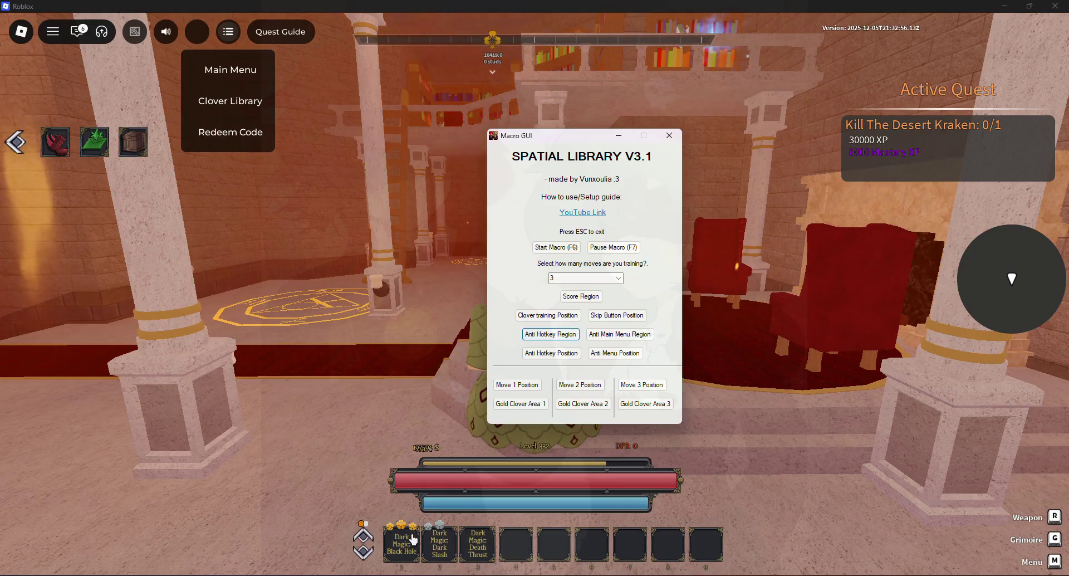
# Save the Anti Hotkey Region around the Dark Magic: Black Hole hotbar slot, redoing it with a larger area and again with a tight one.
pyautogui.moveTo(414, 533); pyautogui.dragTo(390, 555)
pyautogui.click(585, 328)
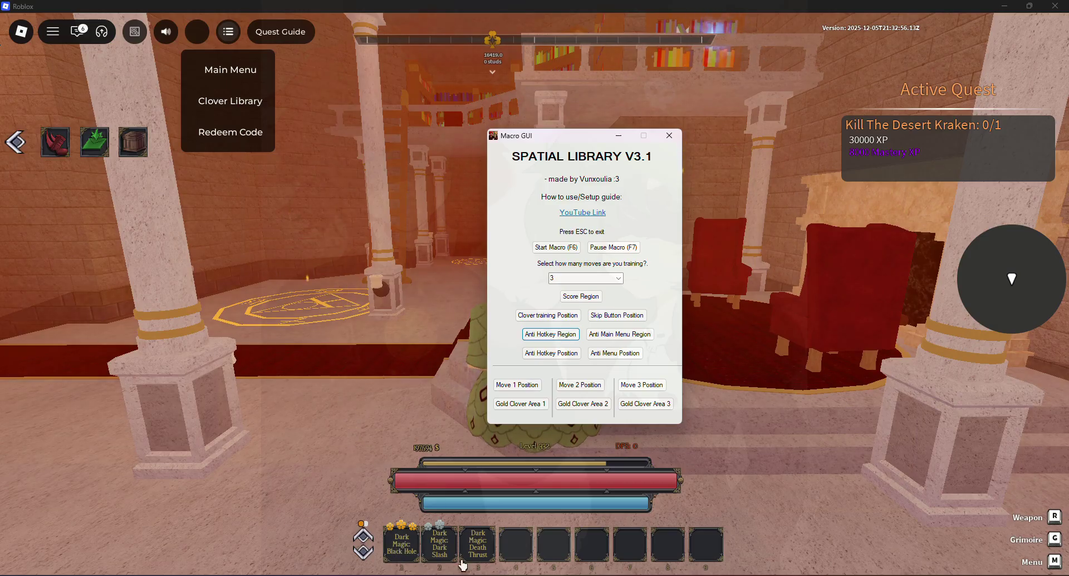
pyautogui.moveTo(461, 510); pyautogui.dragTo(383, 574)
pyautogui.click(579, 329)
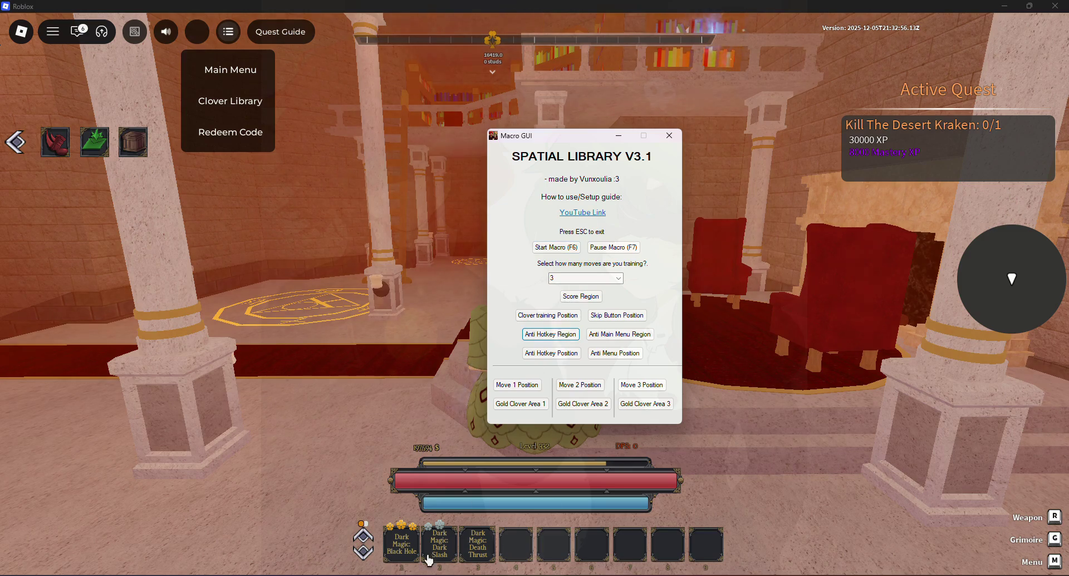
pyautogui.moveTo(413, 536); pyautogui.dragTo(394, 556)
pyautogui.click(581, 337)
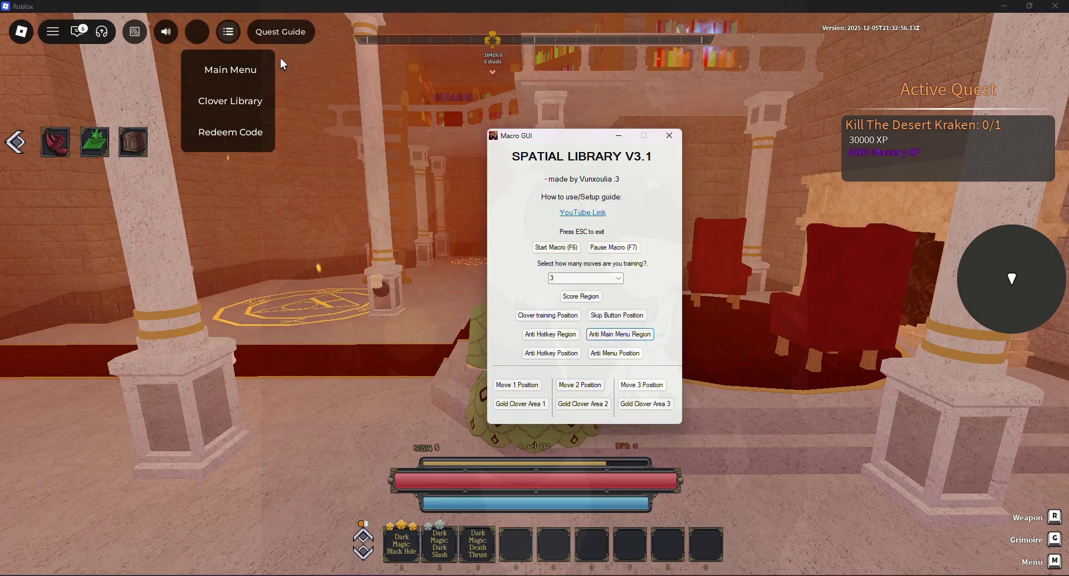
# Save the Anti Main Menu Region around the Main Menu entry and the Anti Hotkey Position over the hotbar's up arrow.
pyautogui.moveTo(282, 54); pyautogui.dragTo(172, 81)
pyautogui.click(579, 329)
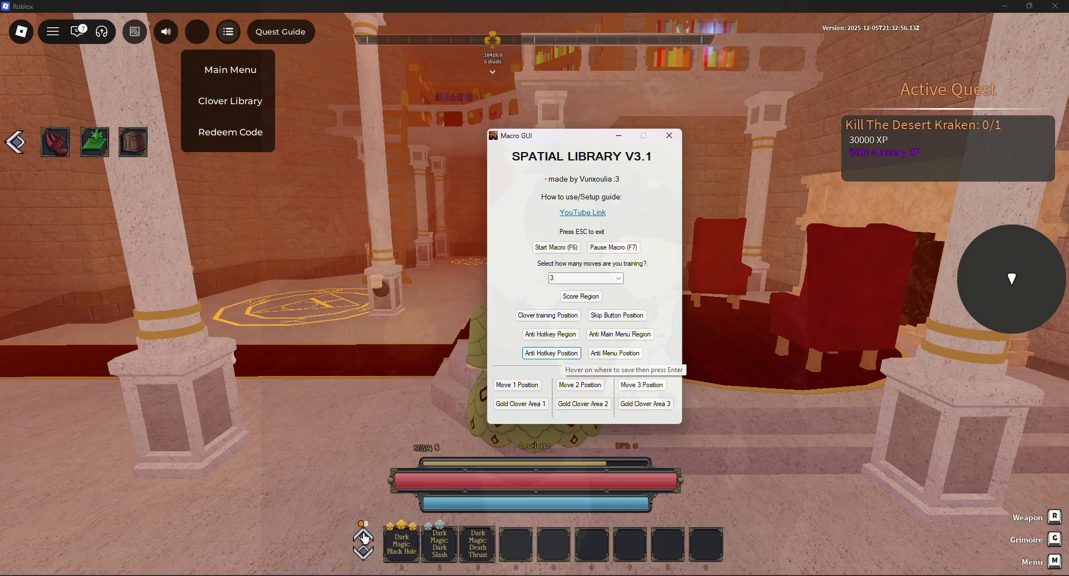
pyautogui.press('Return')
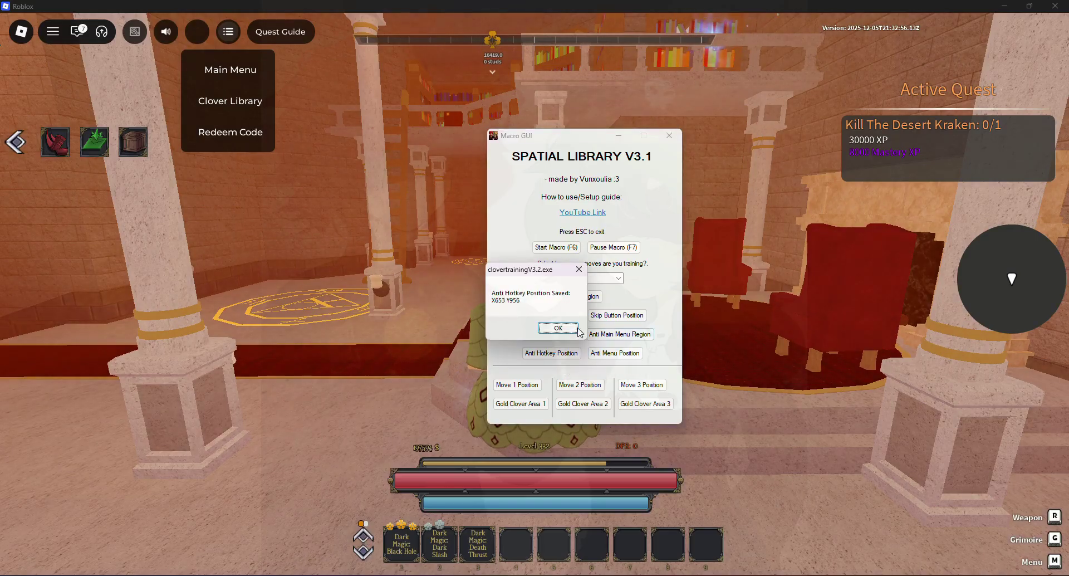
pyautogui.click(576, 329)
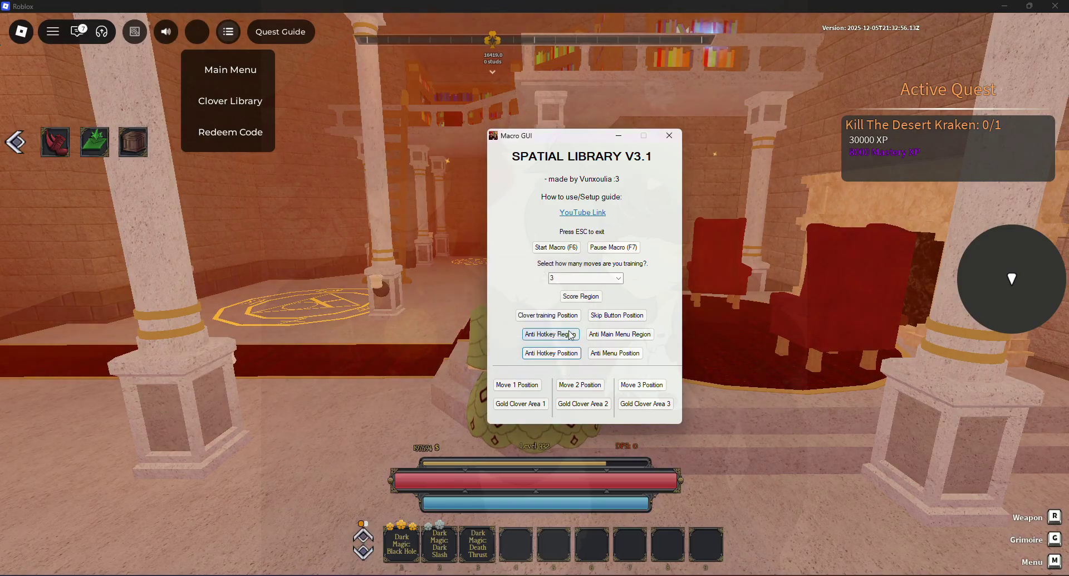
# Save the Anti Menu Position over the game control that expands the Main Menu, Clover Library and Redeem Code list.
pyautogui.click(622, 355)
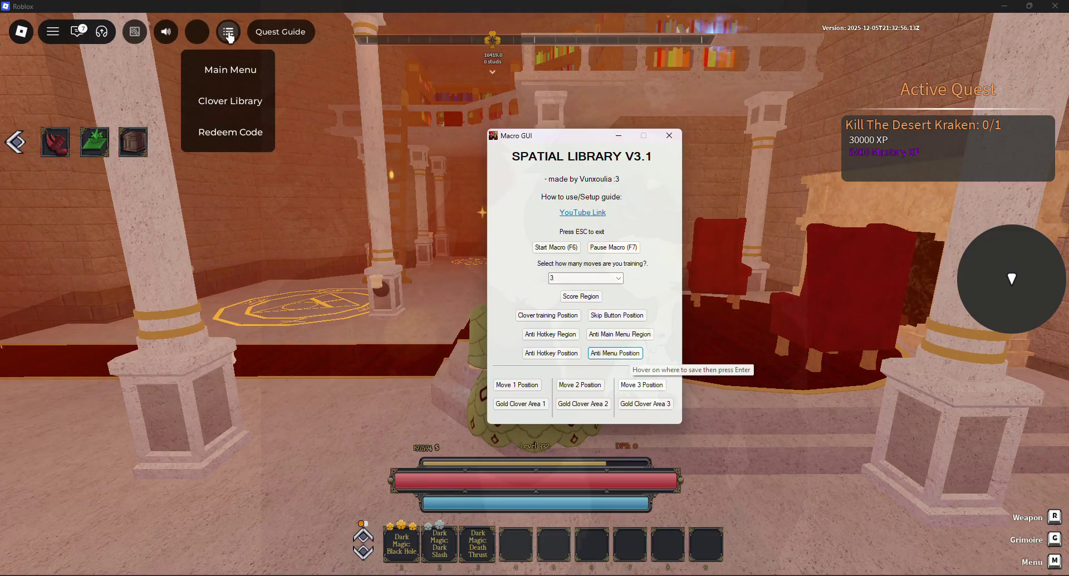
pyautogui.press('Return')
pyautogui.press('Return')
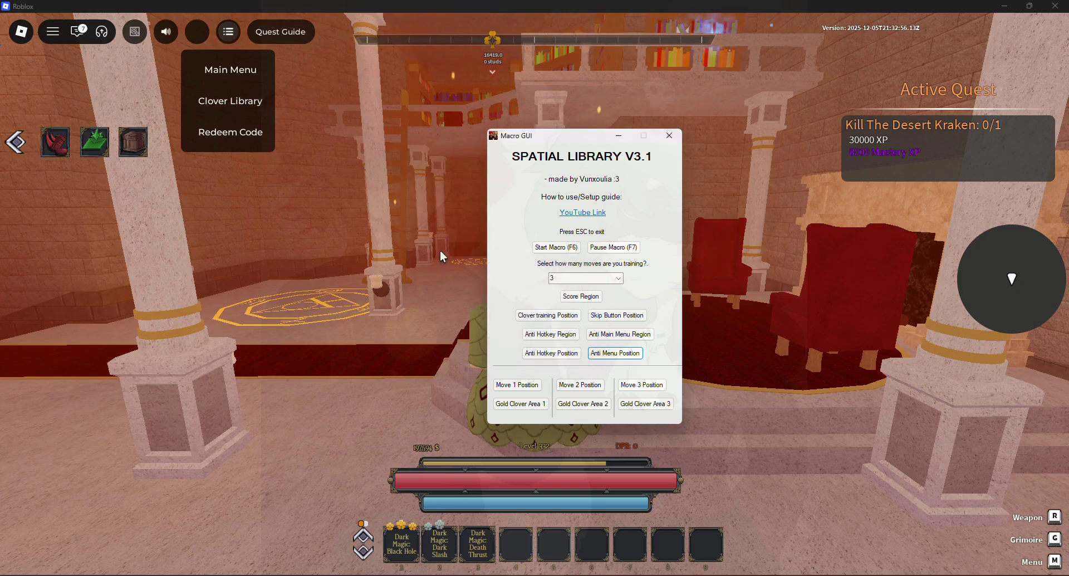
# Minimize the Macro GUI, walk the character to the chair at the potion desk, and restore the Macro GUI.
pyautogui.click(619, 135)
pyautogui.press('w')
pyautogui.press('q')
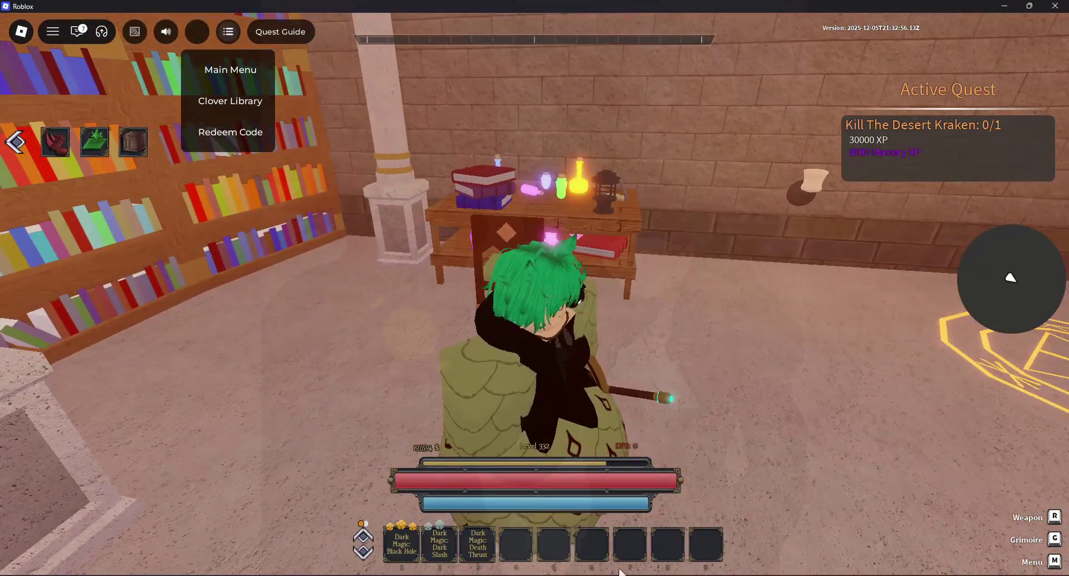
pyautogui.click(618, 573)
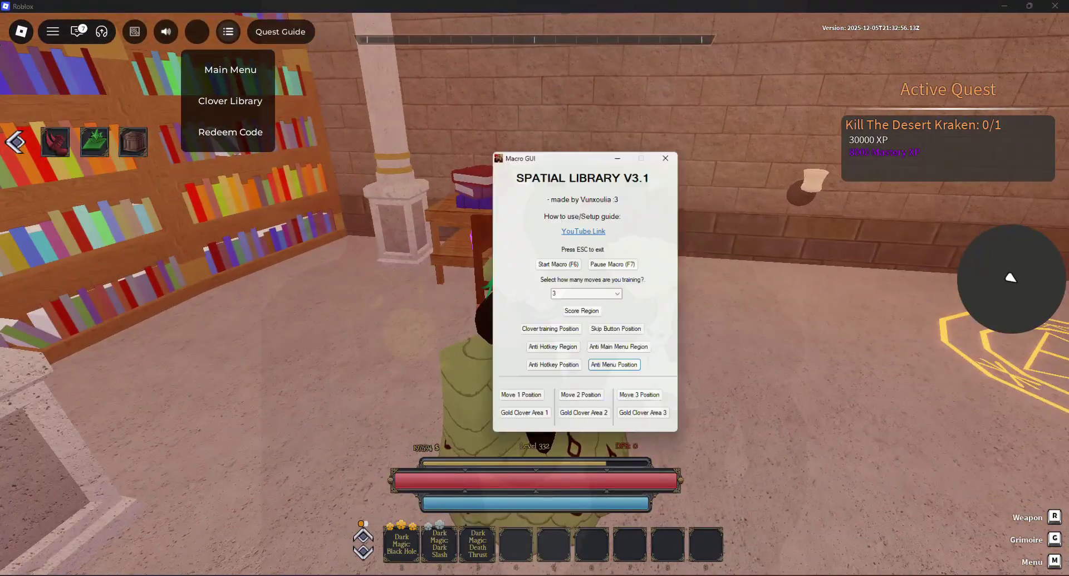
# Save Gold Clover Area 1 over the third gold clover above the Dark Magic: Black Hole hotbar slot.
pyautogui.click(526, 408)
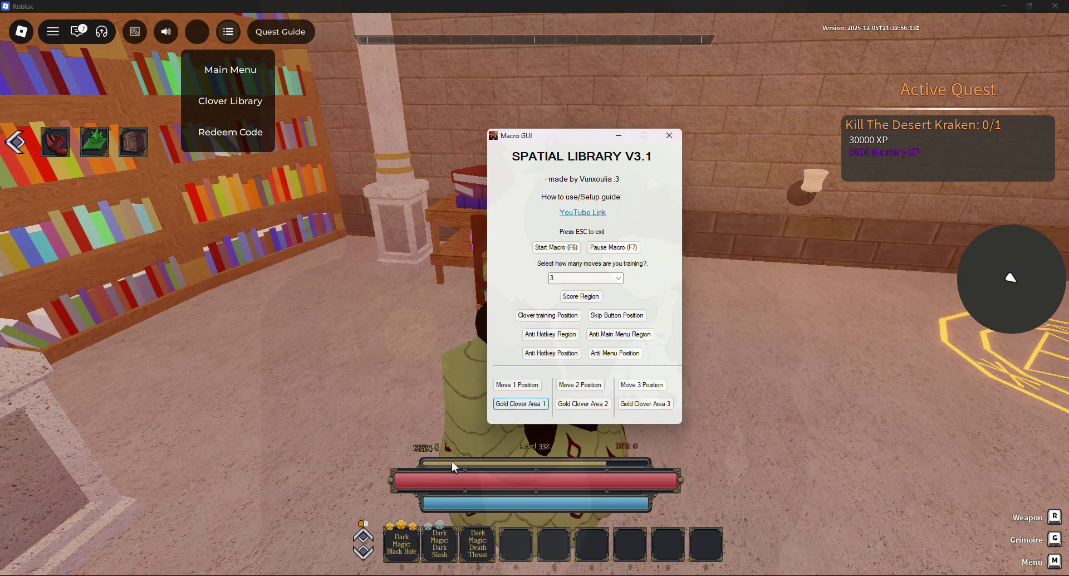
pyautogui.click(414, 529)
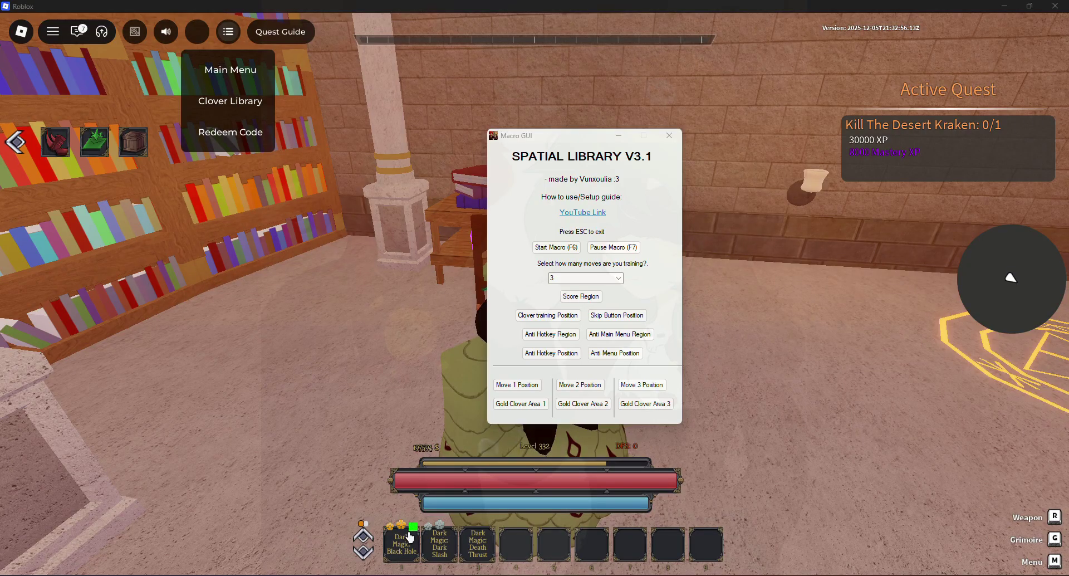
pyautogui.click(570, 329)
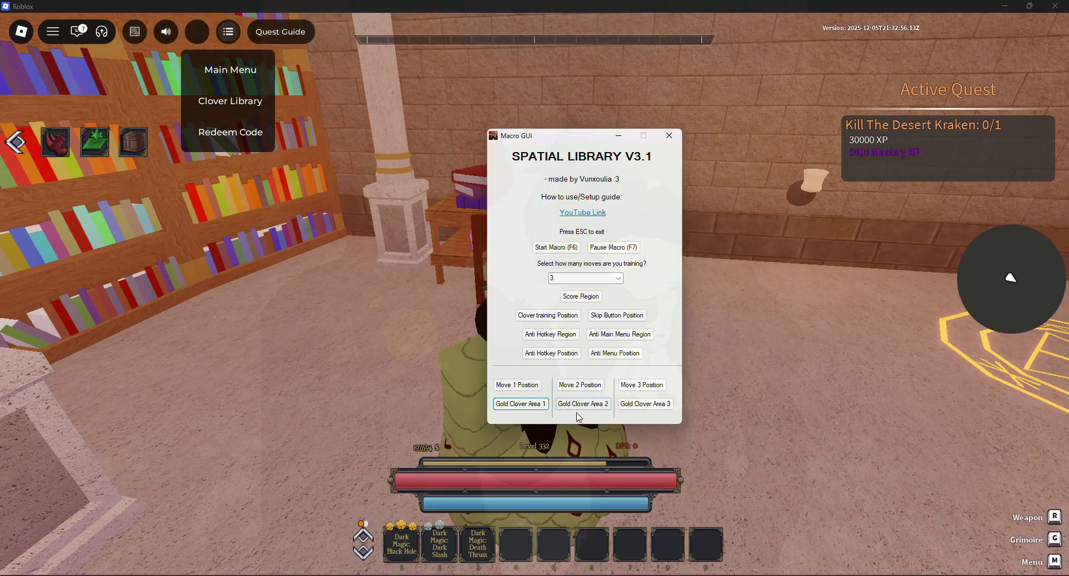
# Save Gold Clover Area 2 over the third gold clover above the Dark Magic: Black Hole slot as an example.
pyautogui.click(582, 404)
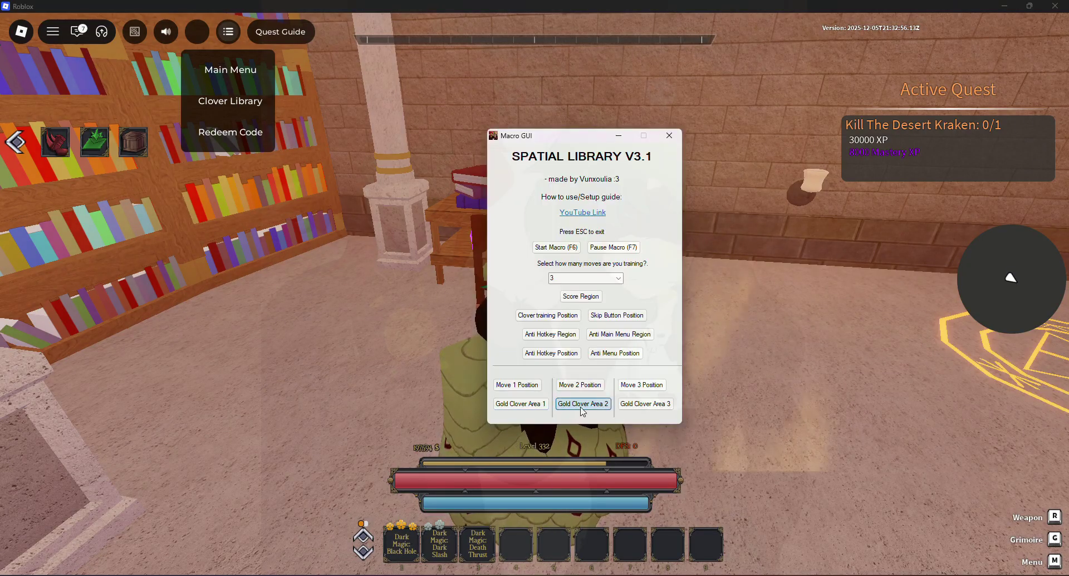
pyautogui.click(414, 522)
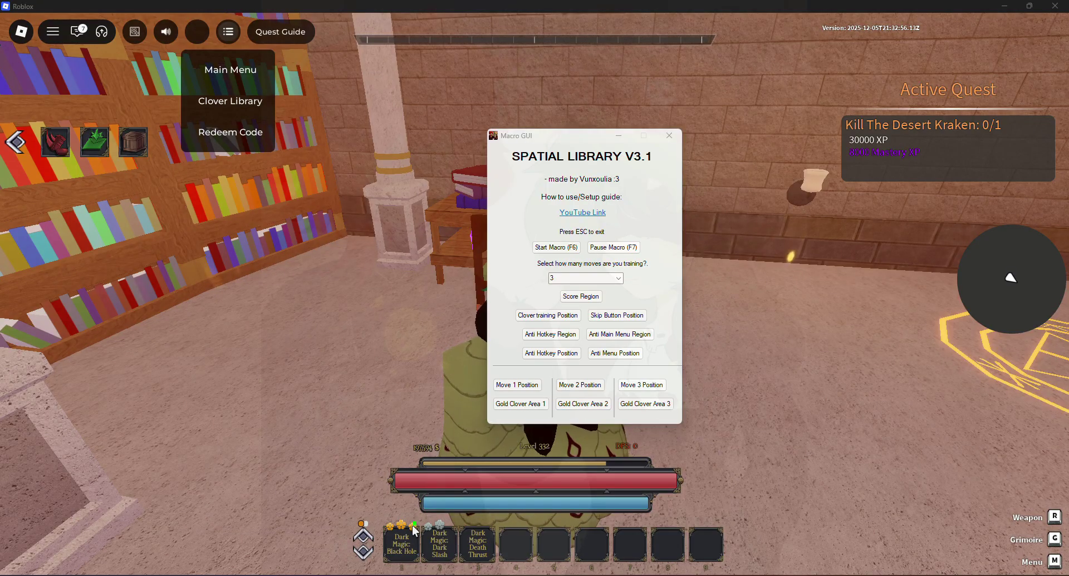
pyautogui.press('F6')
pyautogui.click(566, 331)
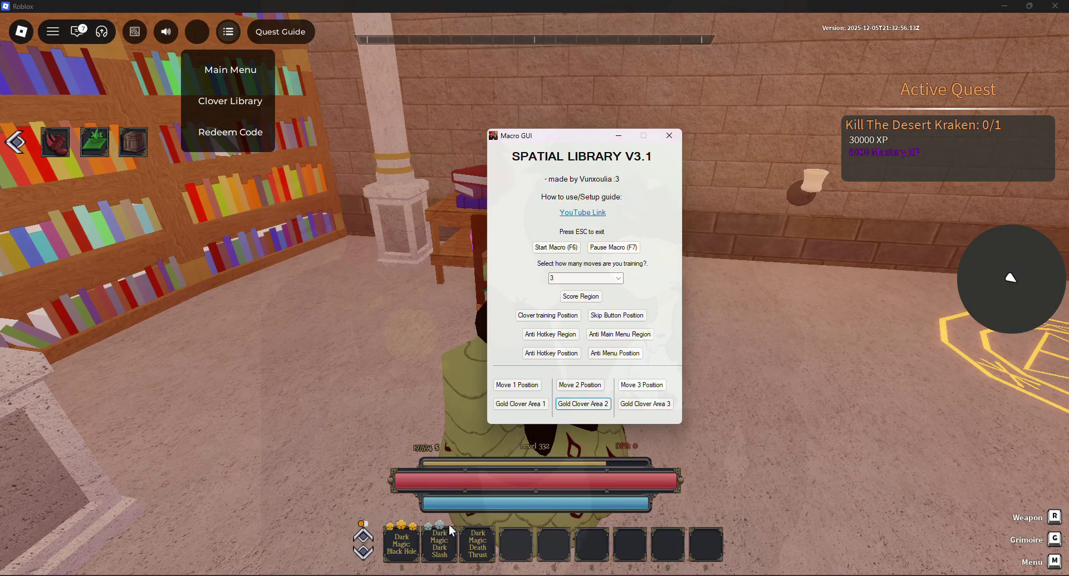
# Mark Gold Clover Area 2 at the third clover spot above the Dark Slash slot and start the Gold Clover Area 3 selection.
pyautogui.click(595, 408)
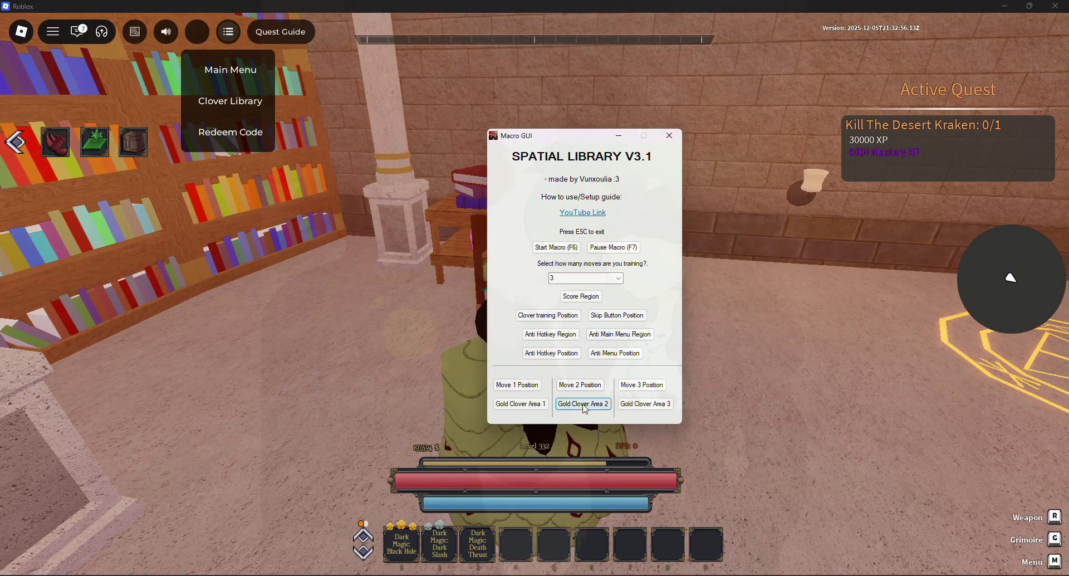
pyautogui.moveTo(455, 518); pyautogui.dragTo(446, 532)
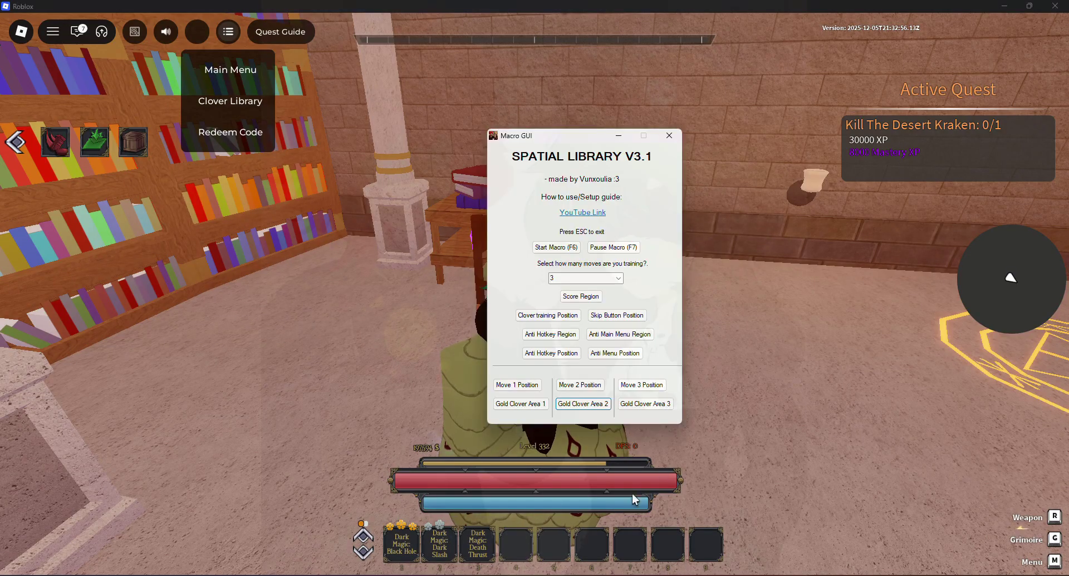
pyautogui.click(654, 411)
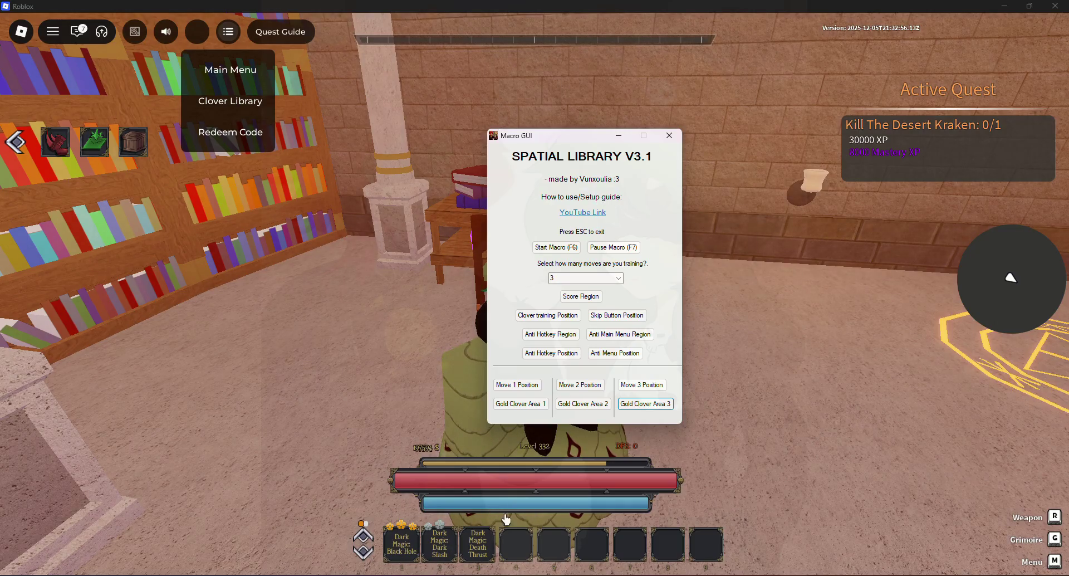
# Return to the game and walk the character up against the chair in front of the potion desk.
pyautogui.click(766, 343)
pyautogui.press('s')
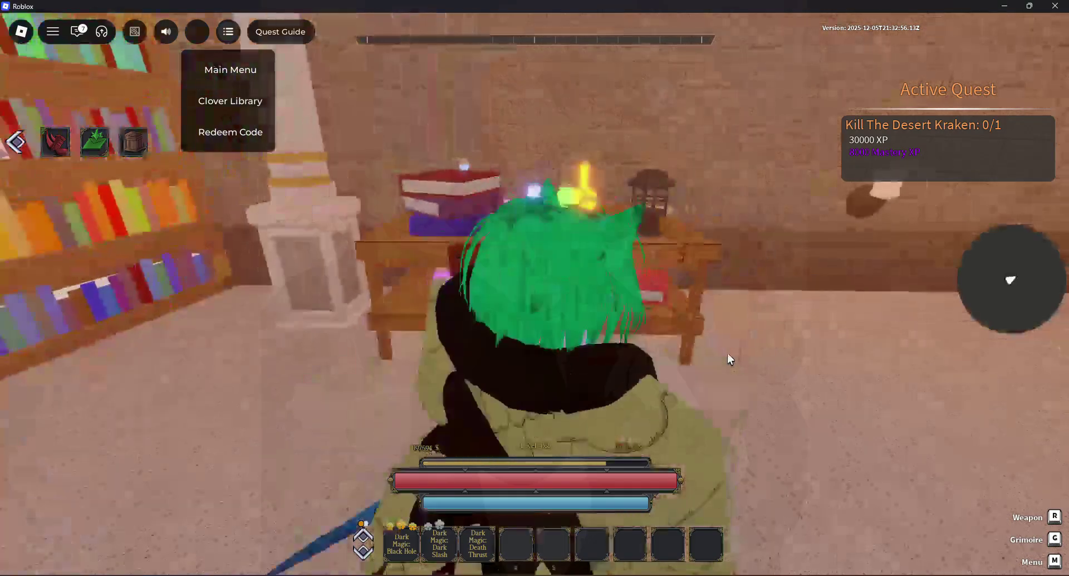
pyautogui.scroll(5, 728, 352)
pyautogui.press('w')
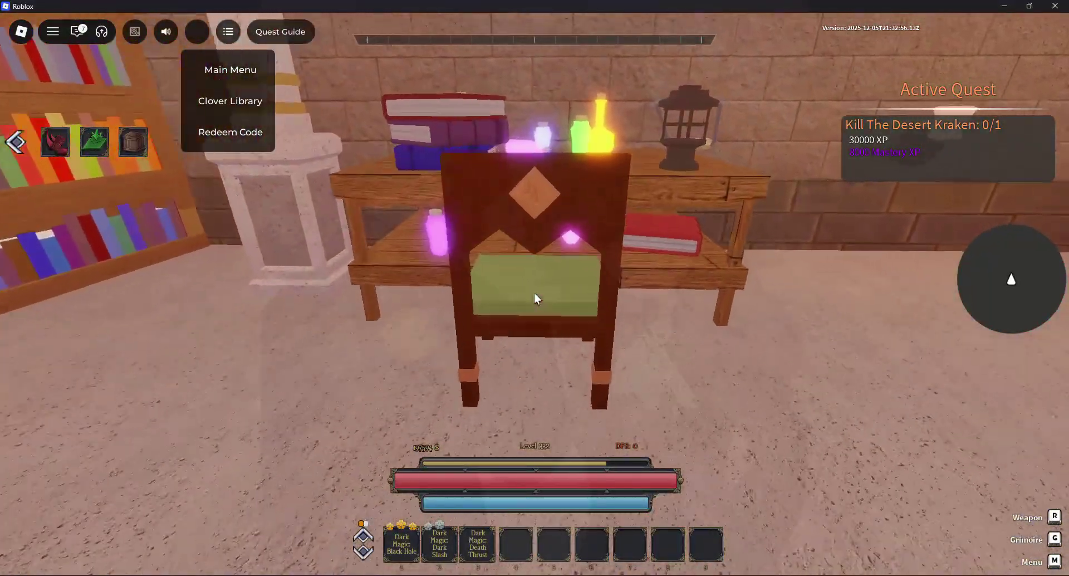
pyautogui.press('w')
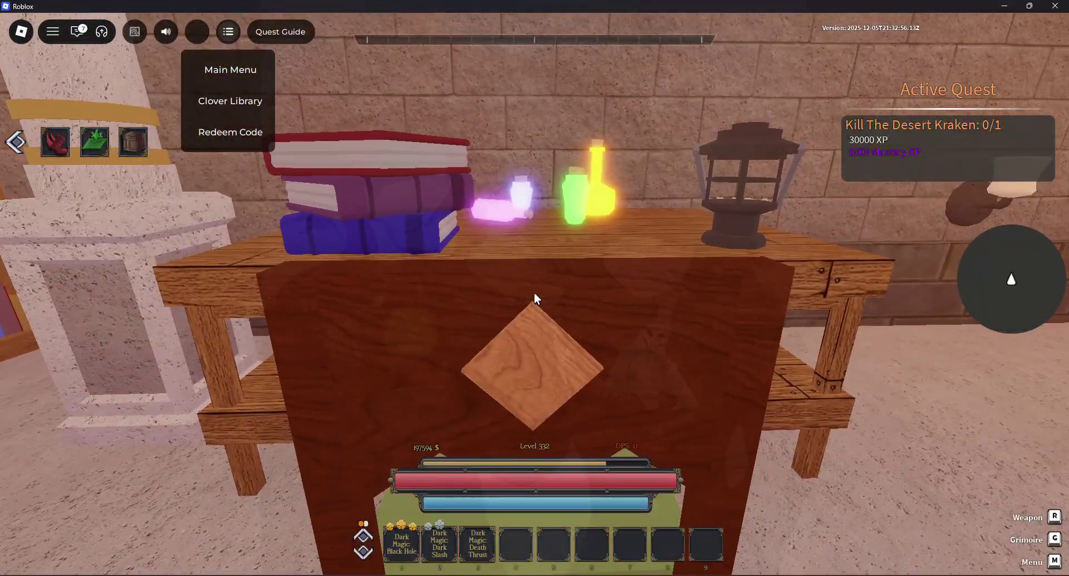
pyautogui.scroll(-3, 533, 293)
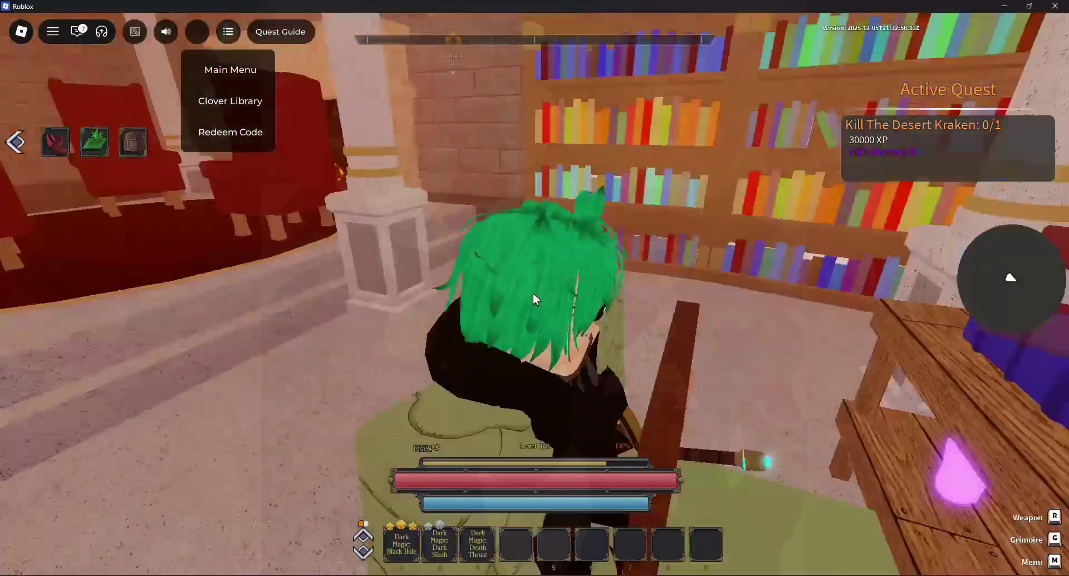
# Turn the character around at the chair so the first-person view faces the red armchairs across the library.
pyautogui.scroll(3, 533, 293)
pyautogui.press('s')
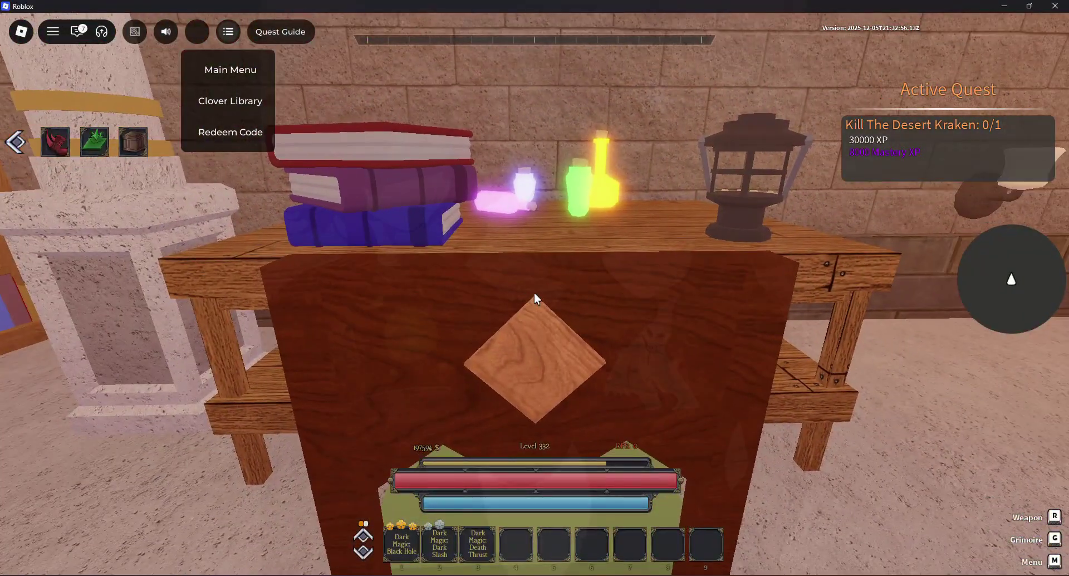
pyautogui.scroll(-3, 533, 292)
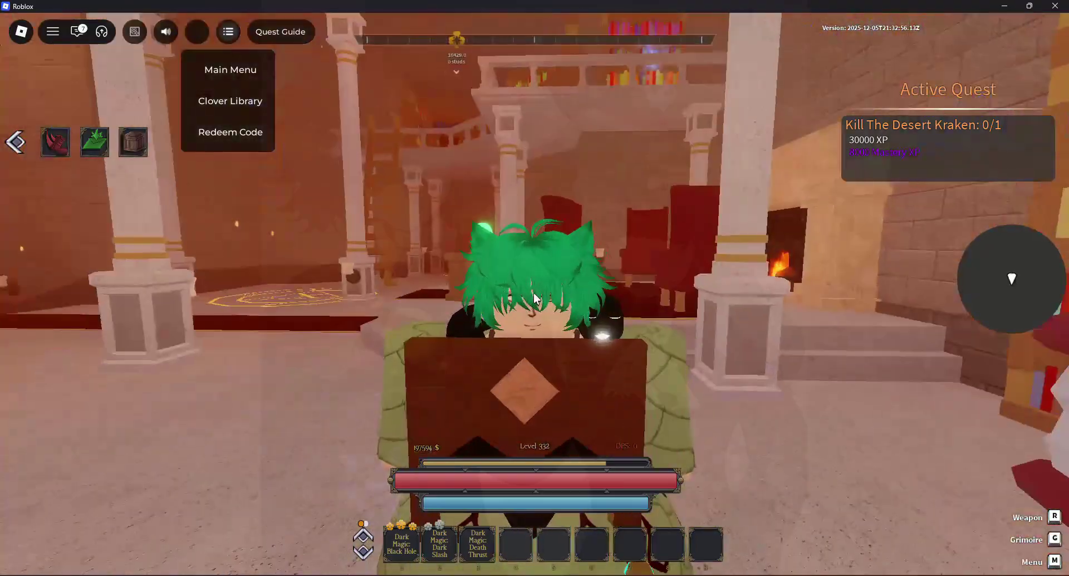
pyautogui.scroll(1, 534, 292)
pyautogui.scroll(3, 534, 292)
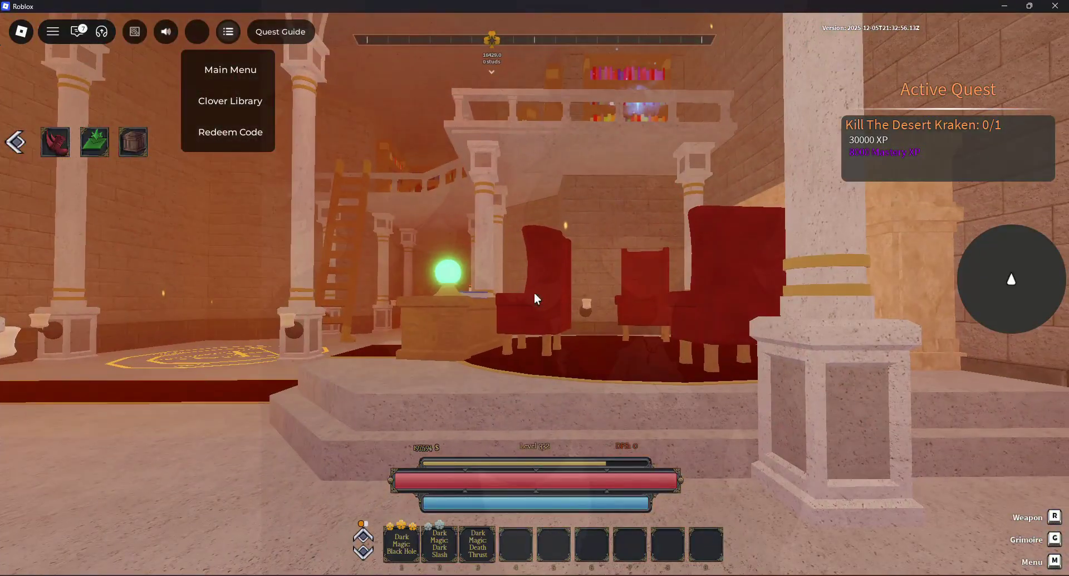
# Nudge the character sideways to line it up with the chair and pull the camera back behind the potion desk.
pyautogui.press('a')
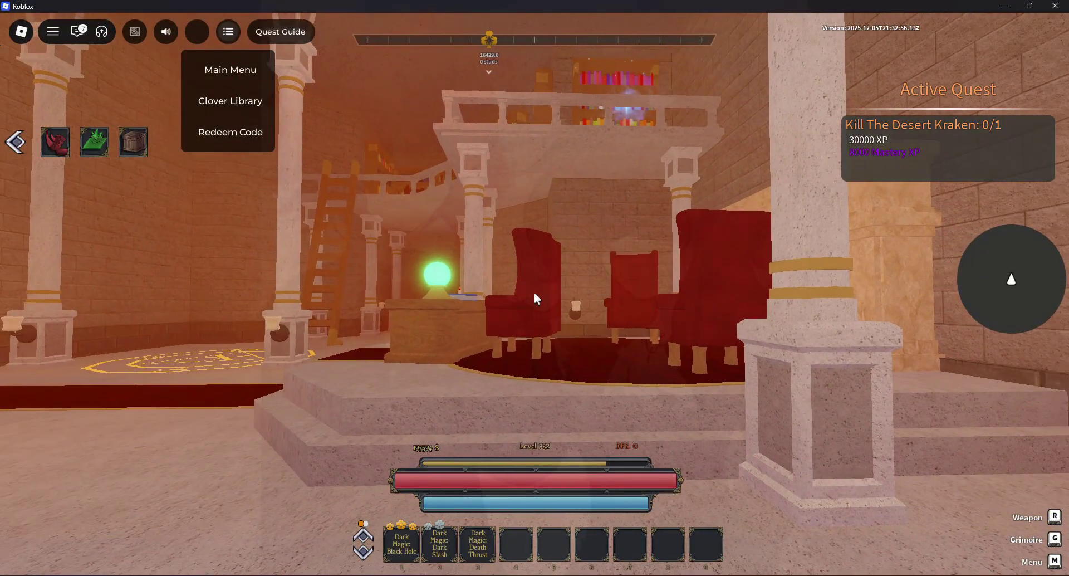
pyautogui.press('a')
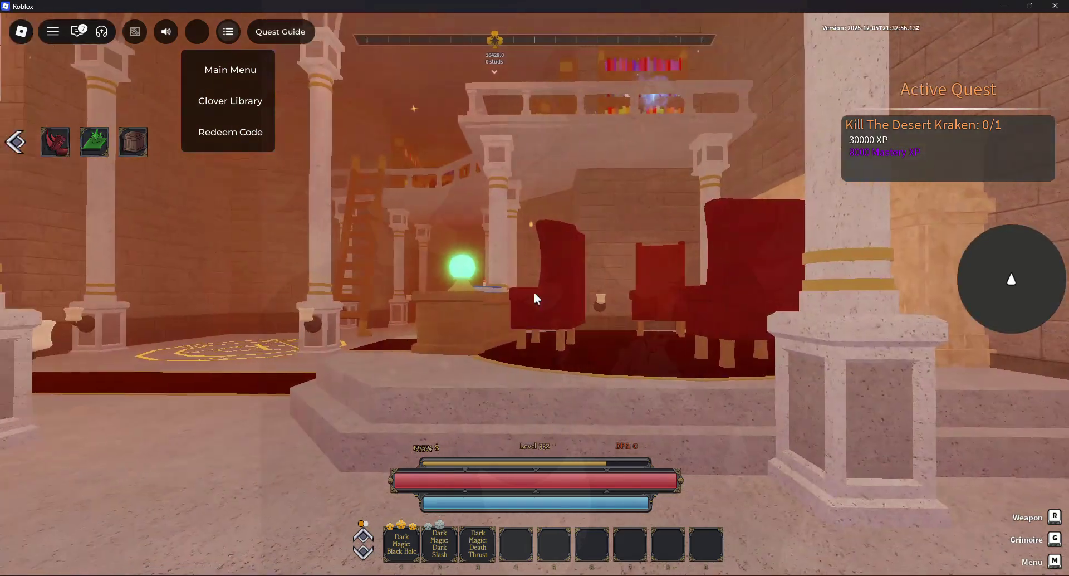
pyautogui.press('d')
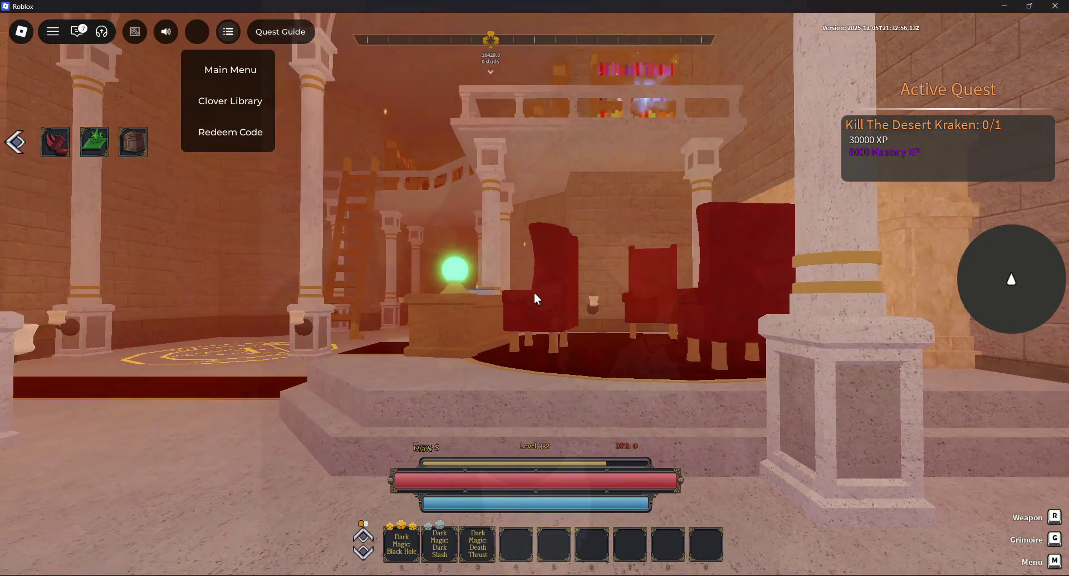
pyautogui.press('d')
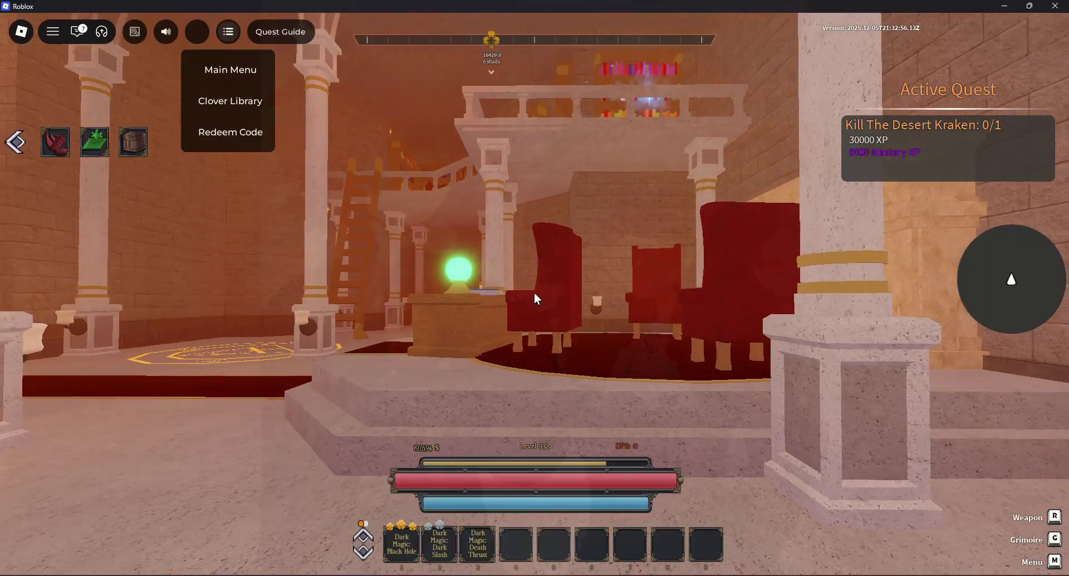
pyautogui.press('d')
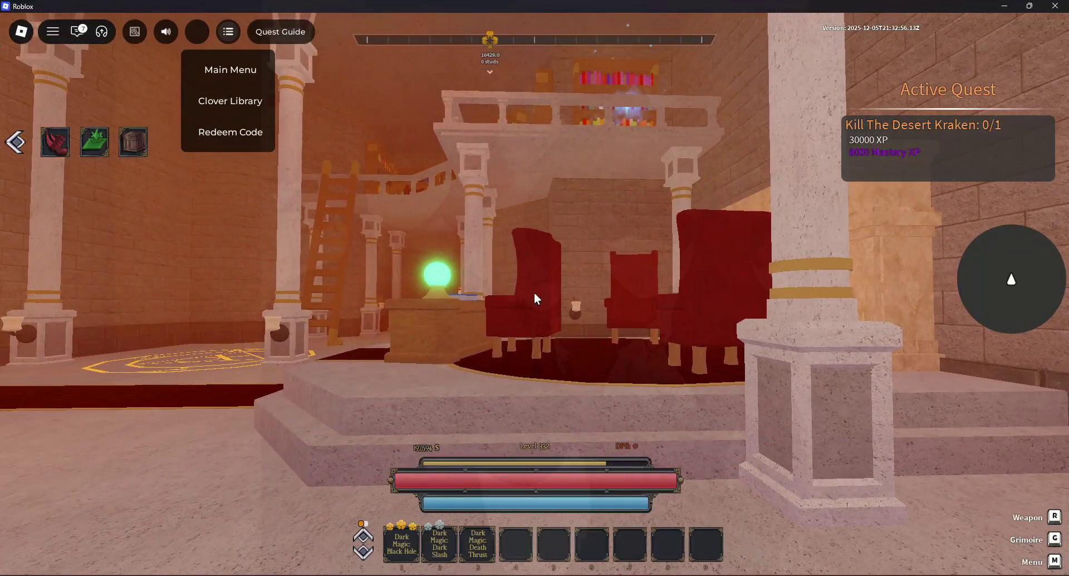
pyautogui.press('a')
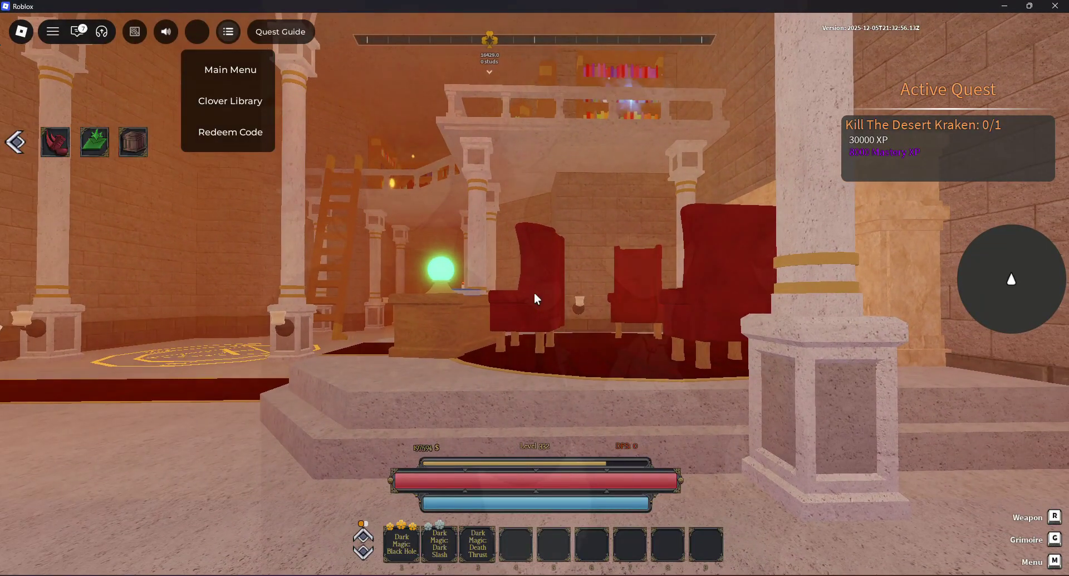
pyautogui.scroll(-5, 533, 292)
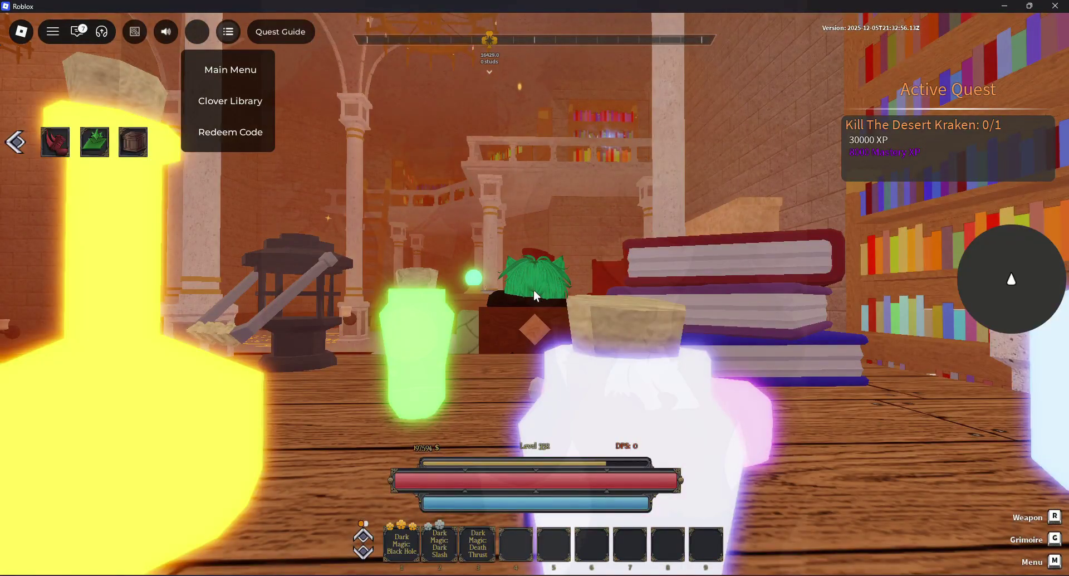
# Bring up the macro window's Move 3 settings and dock the Roblox window to the right half of the screen.
pyautogui.click(673, 575)
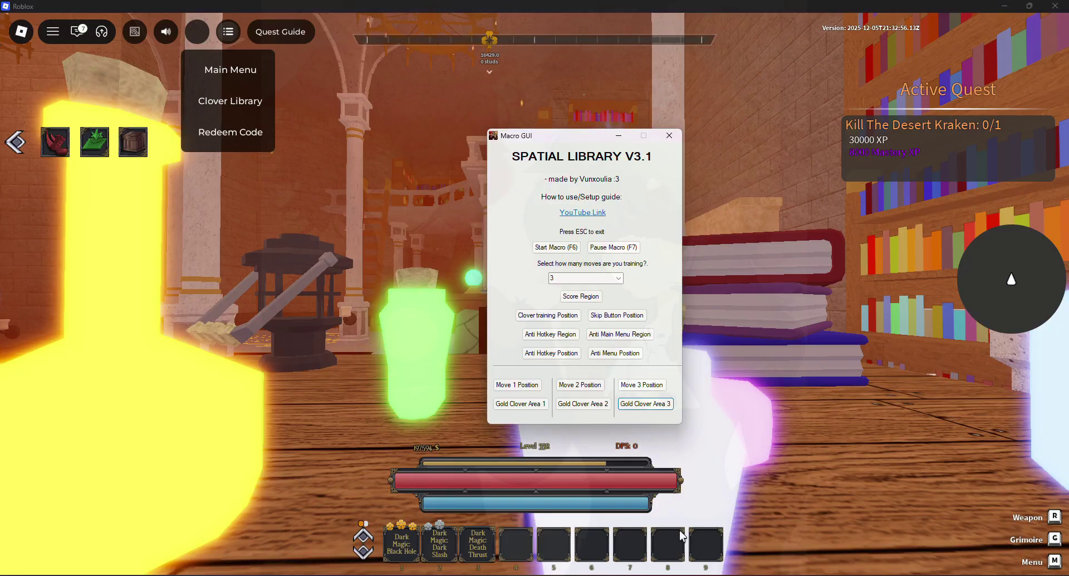
pyautogui.click(632, 410)
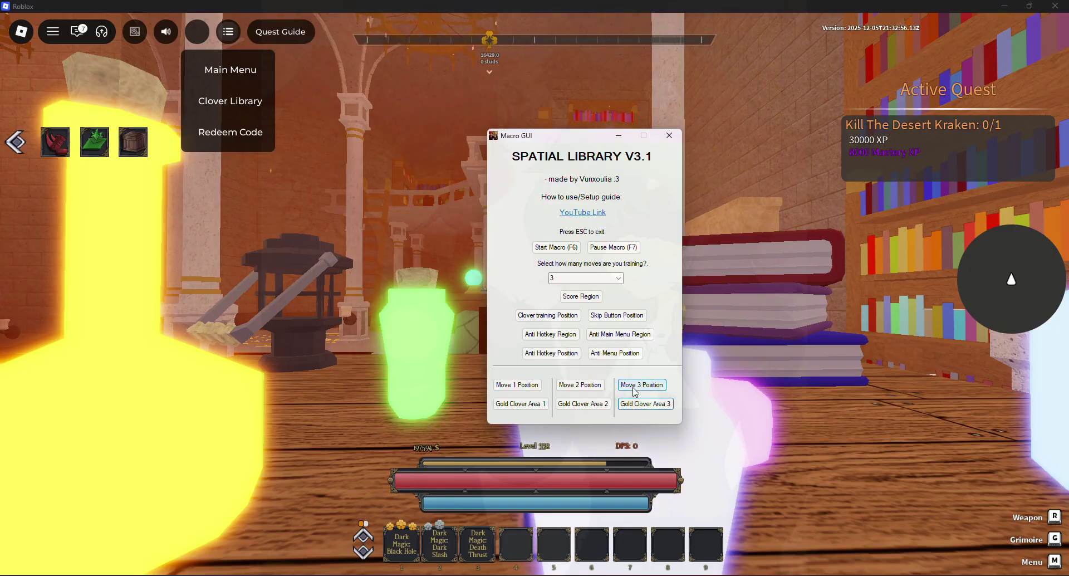
pyautogui.click(633, 389)
pyautogui.moveTo(394, 1); pyautogui.dragTo(1067, 90)
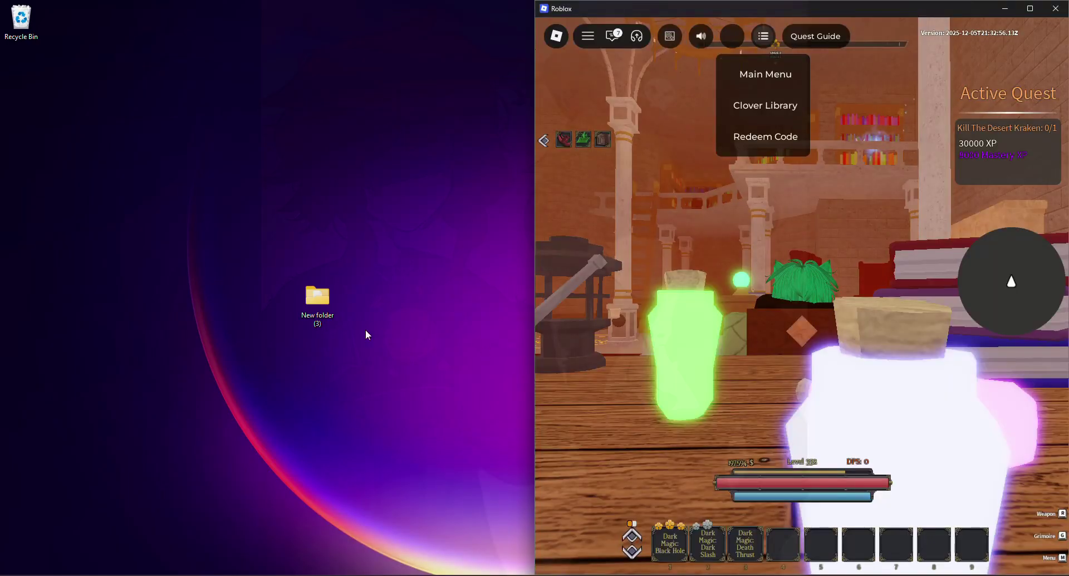
# Launch clovertrainingV3.2 again from New folder (3) on the desktop and minimise the folder window.
pyautogui.doubleClick(334, 317)
pyautogui.click(332, 342)
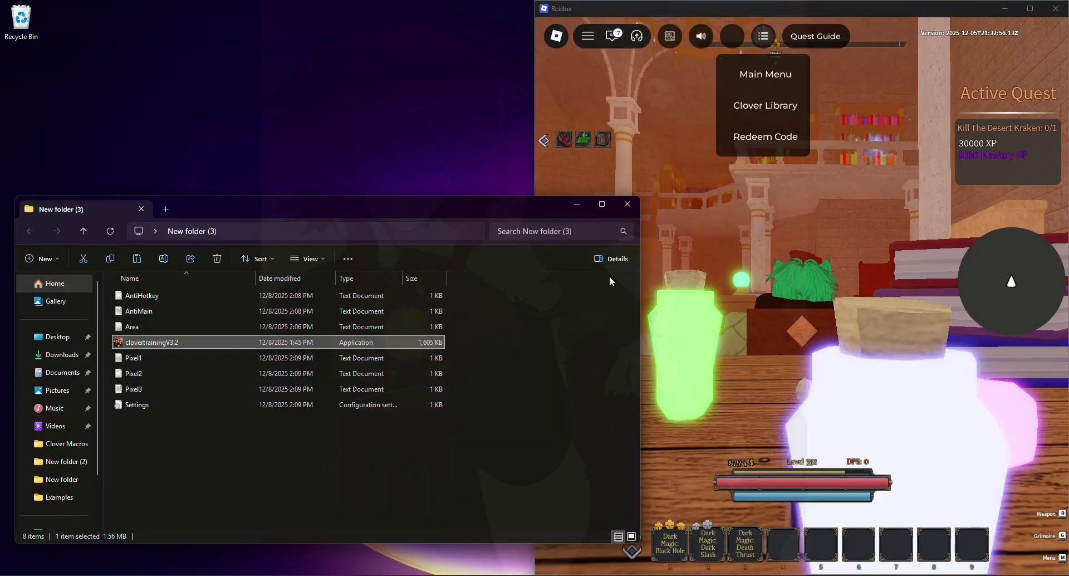
pyautogui.rightClick(333, 344)
pyautogui.click(417, 211)
pyautogui.click(426, 214)
pyautogui.click(577, 205)
# Maximise Roblox behind the repositioned macro window and set the number of moves being trained to 3.
pyautogui.moveTo(511, 143); pyautogui.dragTo(354, 143)
pyautogui.doubleClick(708, 7)
pyautogui.hotkey('alt', 'Tab')
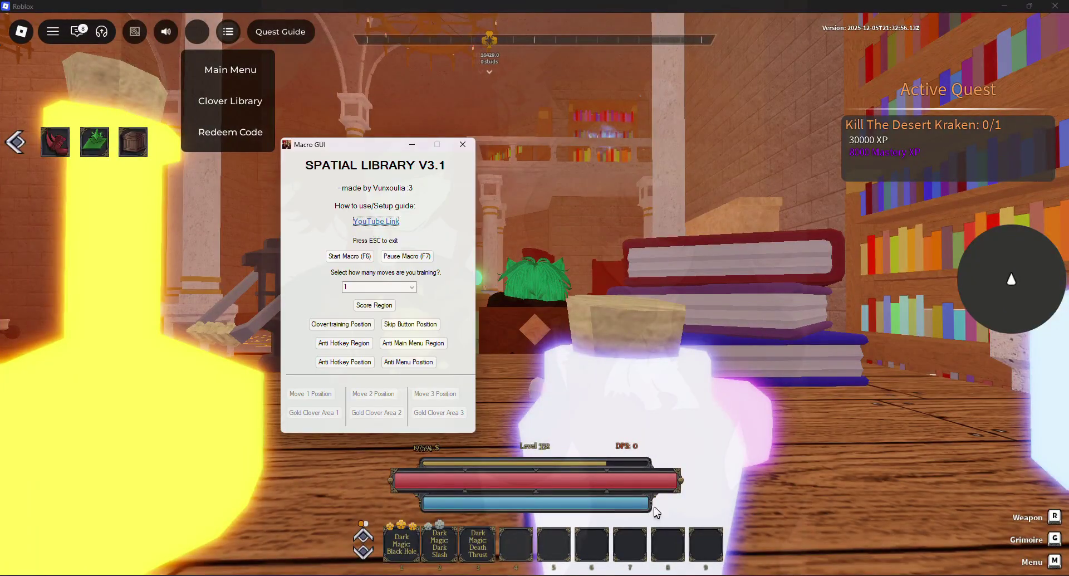
pyautogui.click(412, 286)
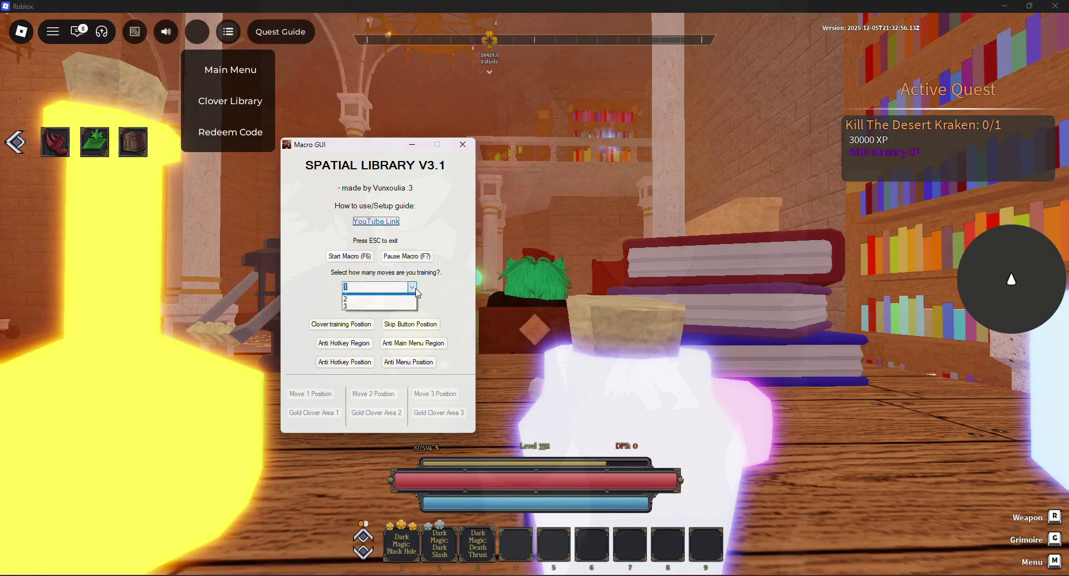
pyautogui.click(384, 313)
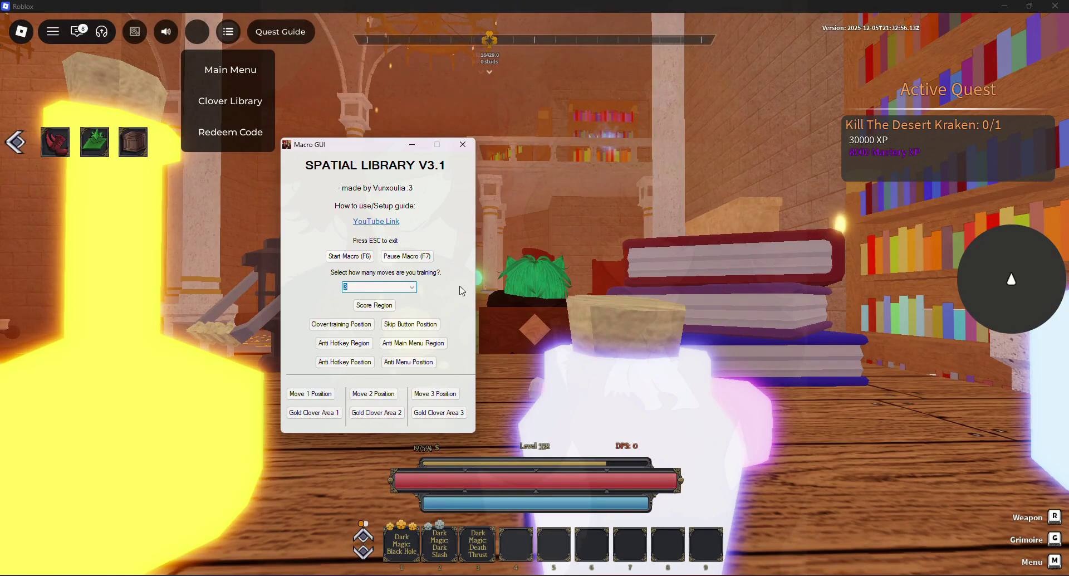
# Try to trigger the macro from the game without selecting a score area and close its message.
pyautogui.click(566, 267)
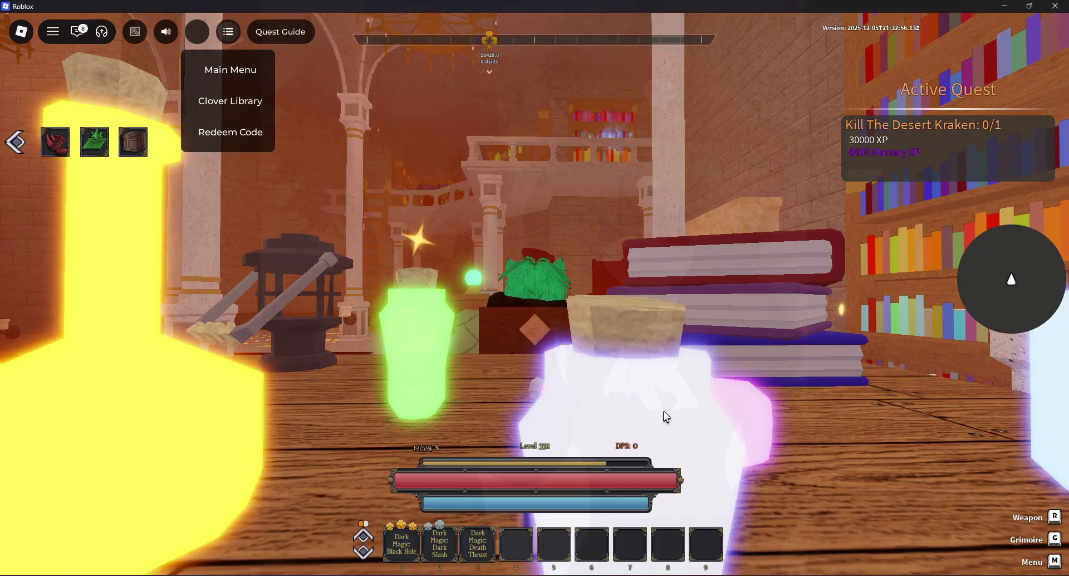
pyautogui.press('F1')
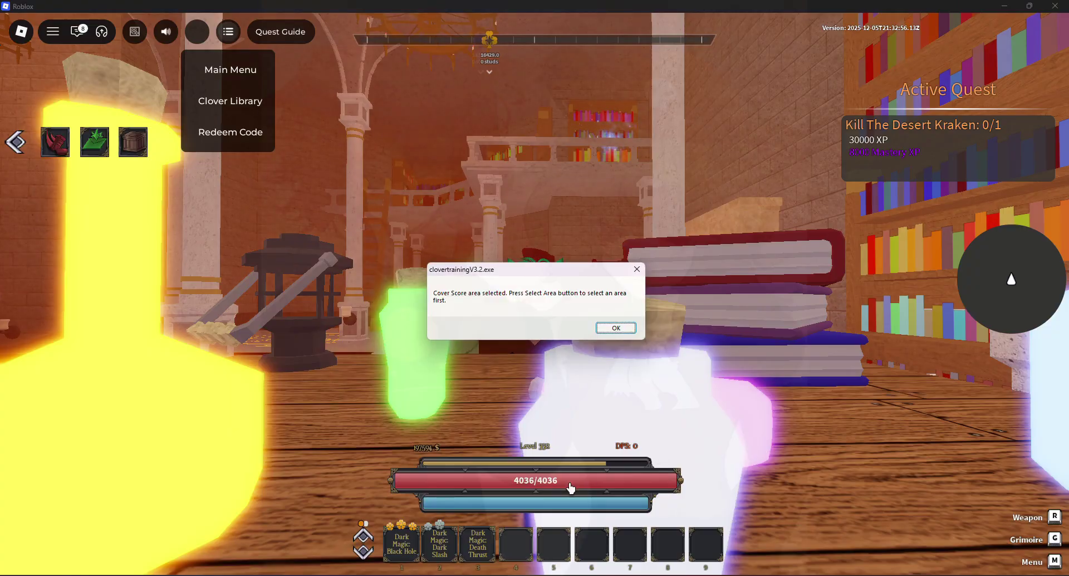
pyautogui.click(615, 329)
# Mark the Score Region as a wide rectangle across the upper middle of the game view and confirm it.
pyautogui.moveTo(684, 575)
pyautogui.click(684, 526)
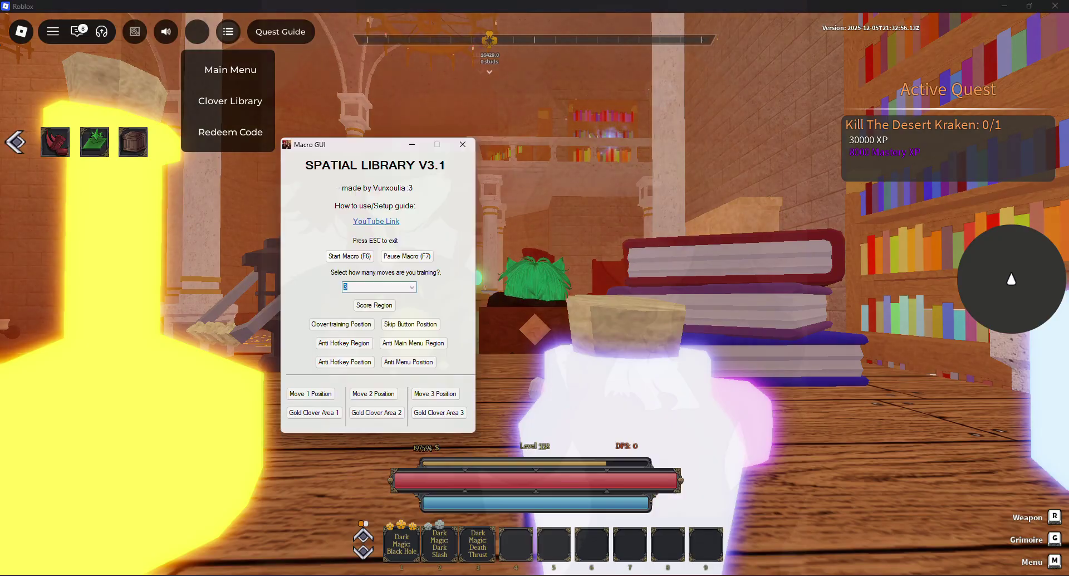
pyautogui.click(377, 310)
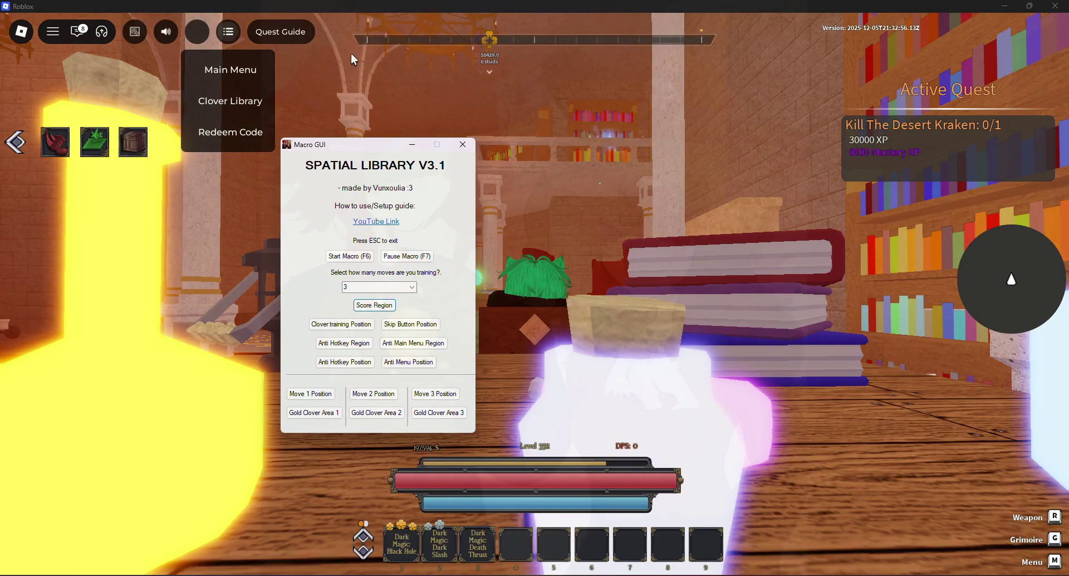
pyautogui.moveTo(352, 53); pyautogui.dragTo(710, 218)
pyautogui.click(580, 329)
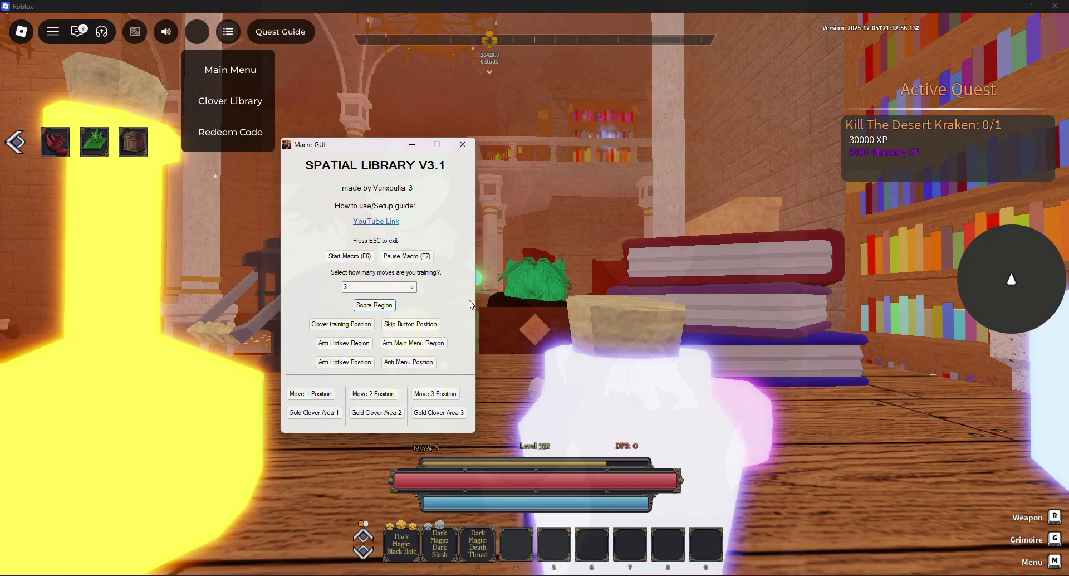
# Minimise the macro window and switch the game's hotbar to its empty page.
pyautogui.click(412, 146)
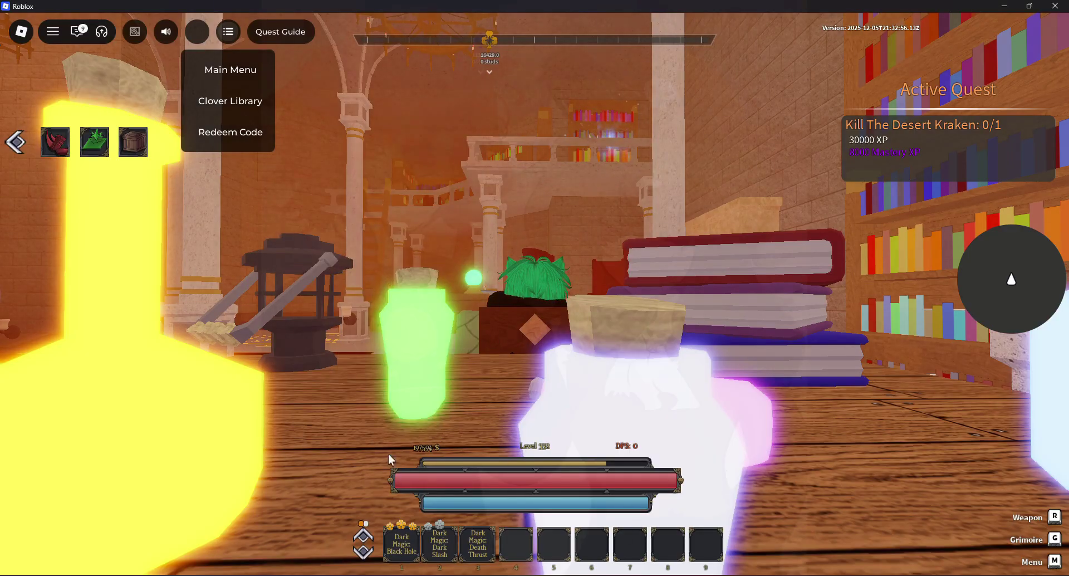
pyautogui.click(363, 536)
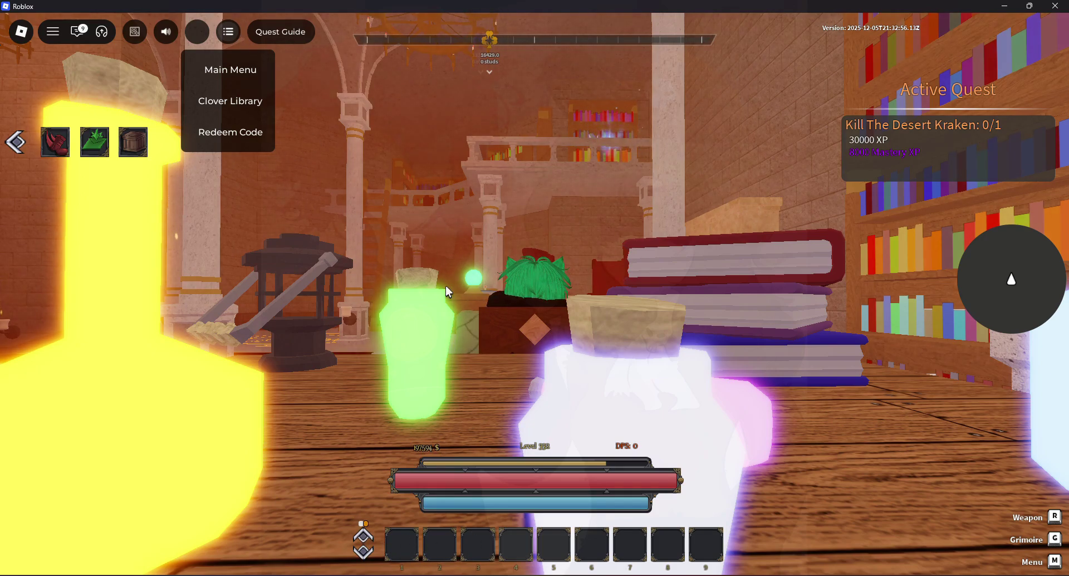
pyautogui.click(361, 546)
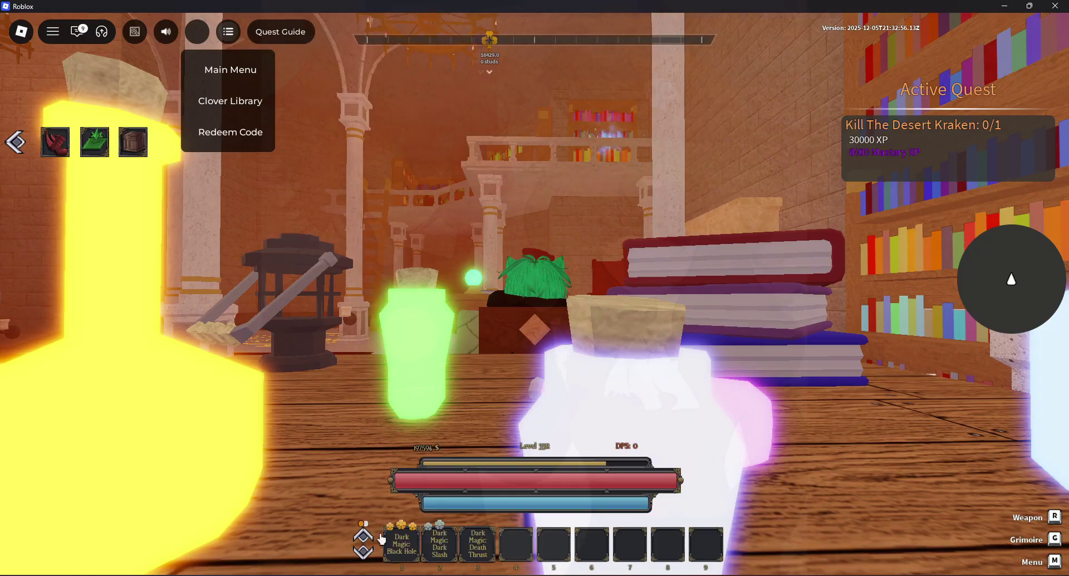
pyautogui.click(361, 551)
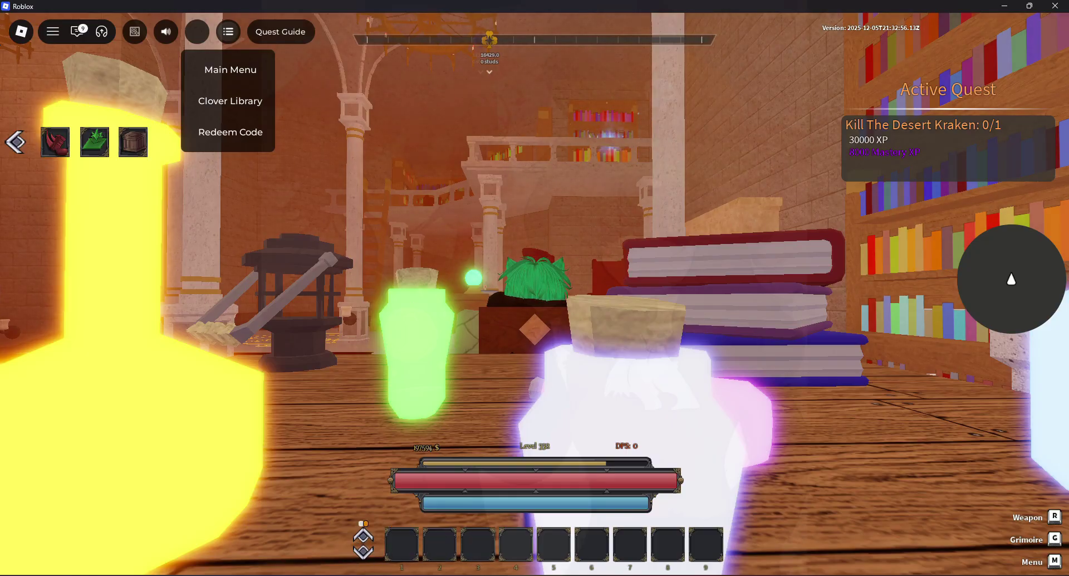
# Bring the macro window back up to examine the Anti Hotkey Region setting and minimise the window again.
pyautogui.hotkey('alt', 'Tab')
pyautogui.click(326, 348)
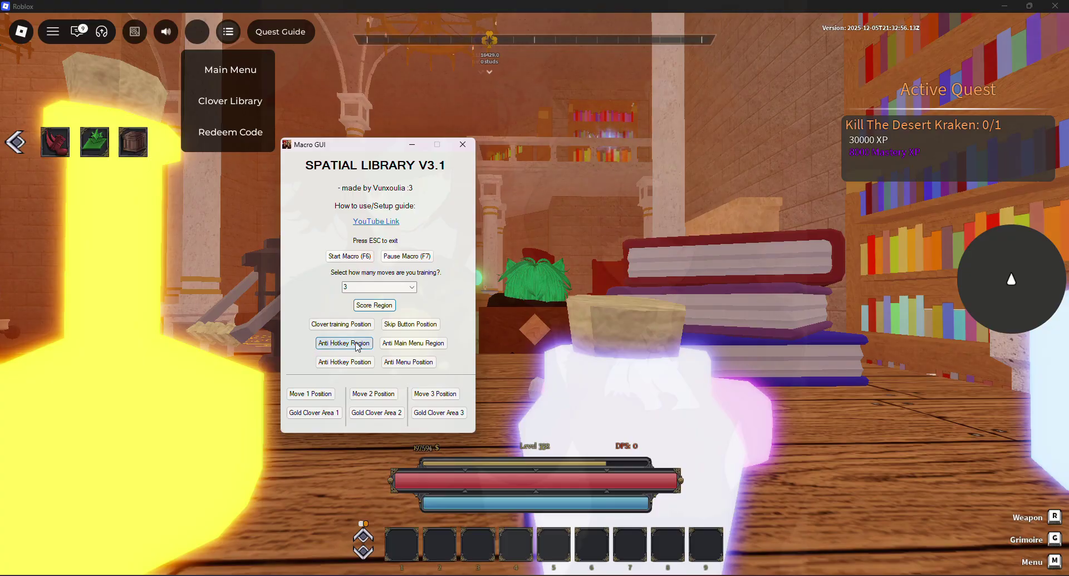
pyautogui.click(412, 144)
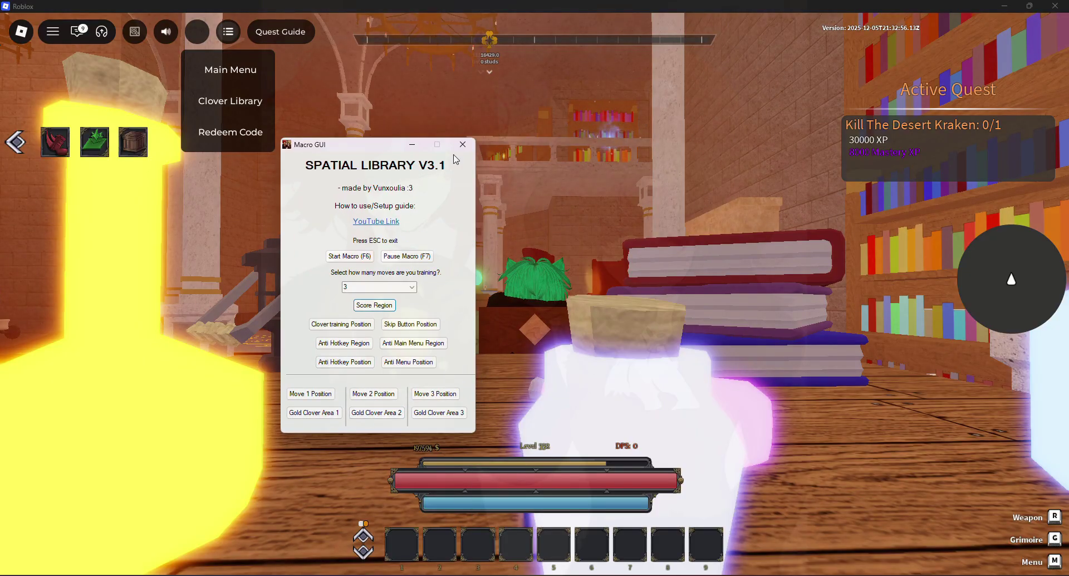
pyautogui.click(419, 147)
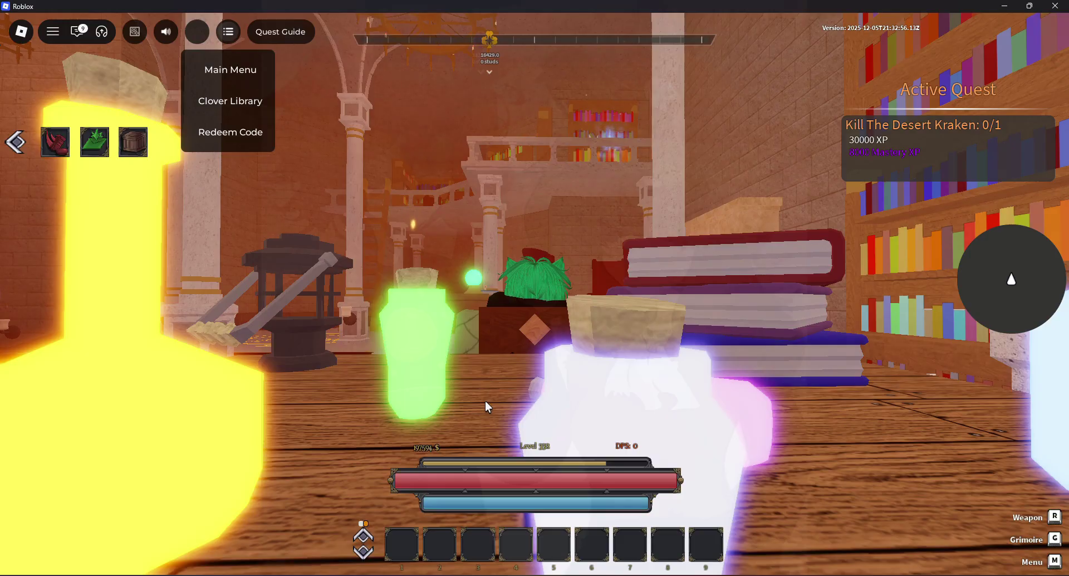
# Walk the character across the library to the dialogue spot and choose the research option for Clover Training.
pyautogui.press('d')
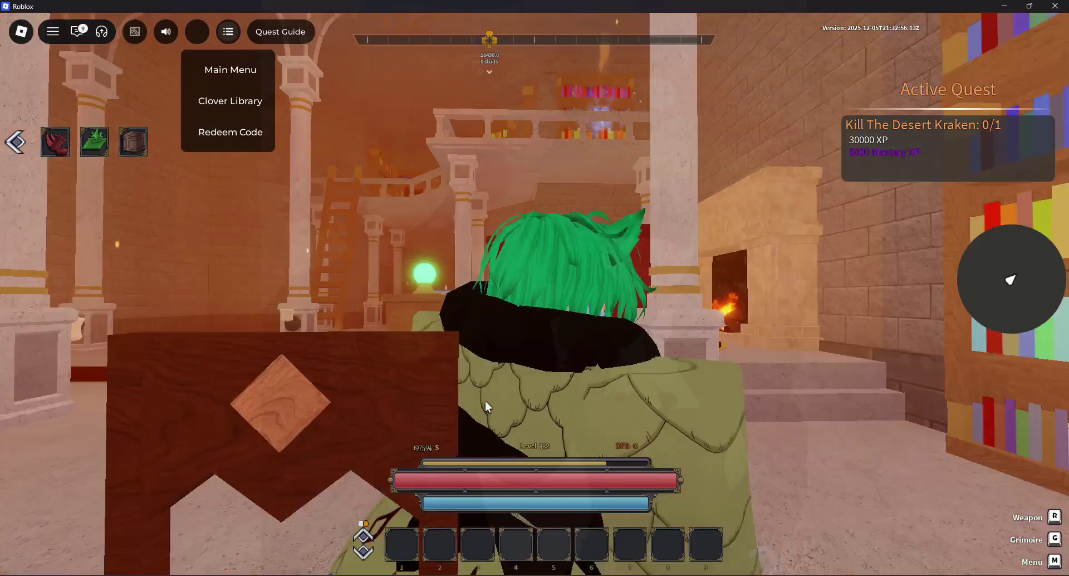
pyautogui.press('w')
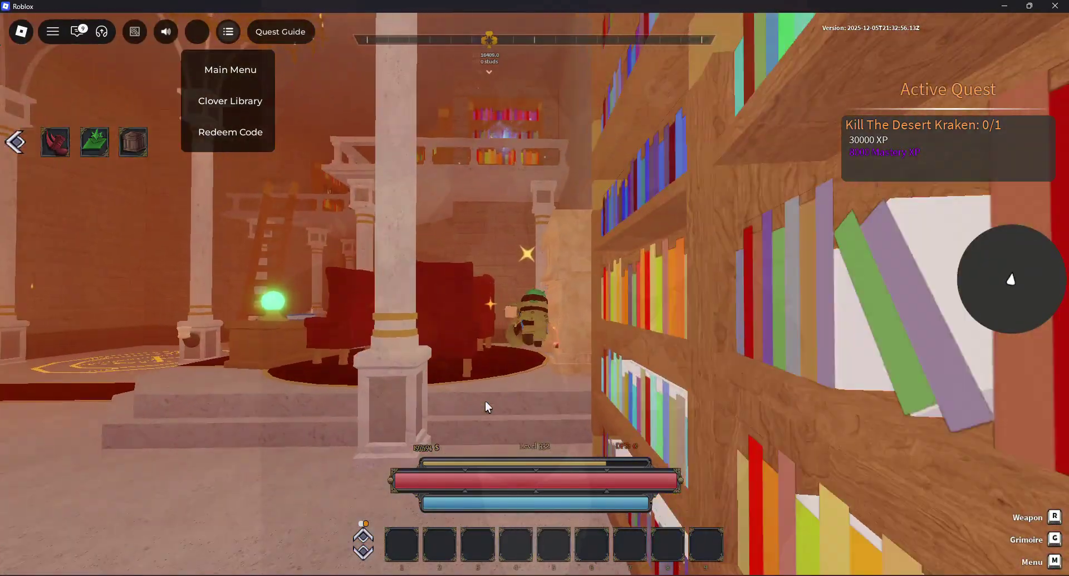
pyautogui.press('w')
pyautogui.press('e')
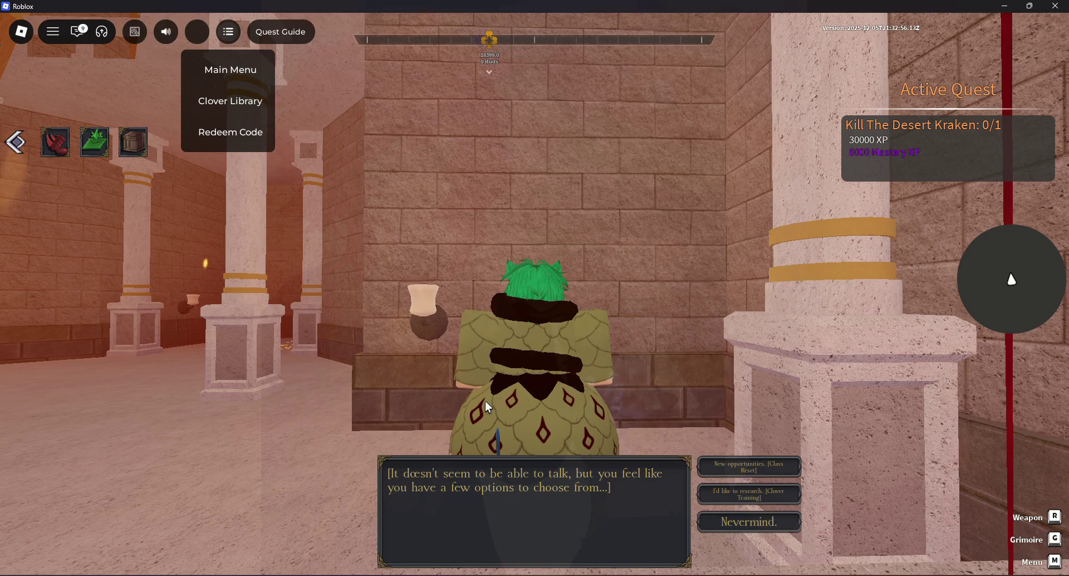
pyautogui.click(749, 494)
pyautogui.click(755, 500)
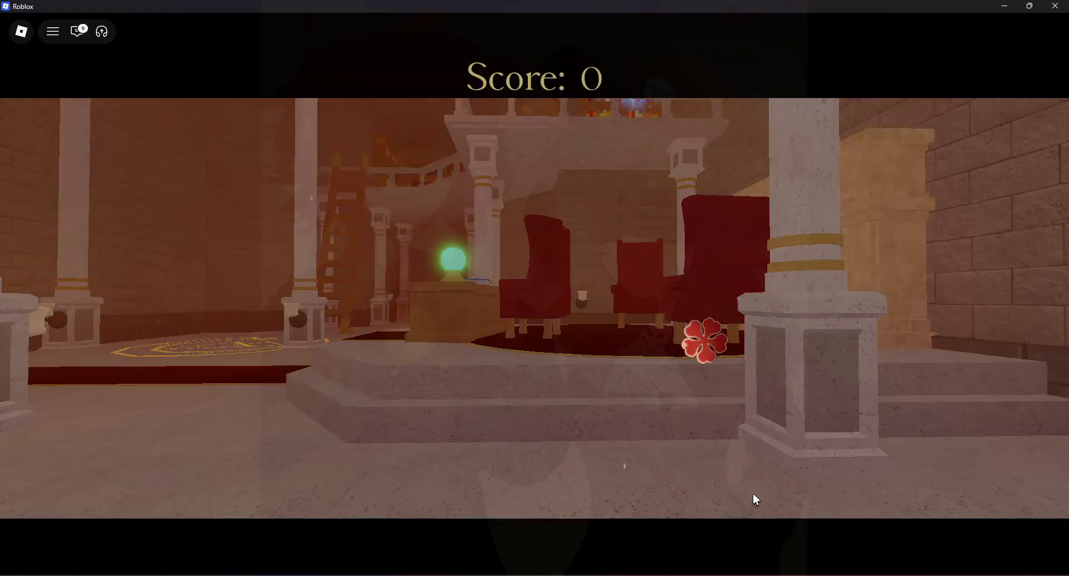
# Play the Clover Training round, toggling UI navigation to target and collect each clover as it appears until the round ends.
pyautogui.press('Return')
pyautogui.press('\\')
pyautogui.press('Return')
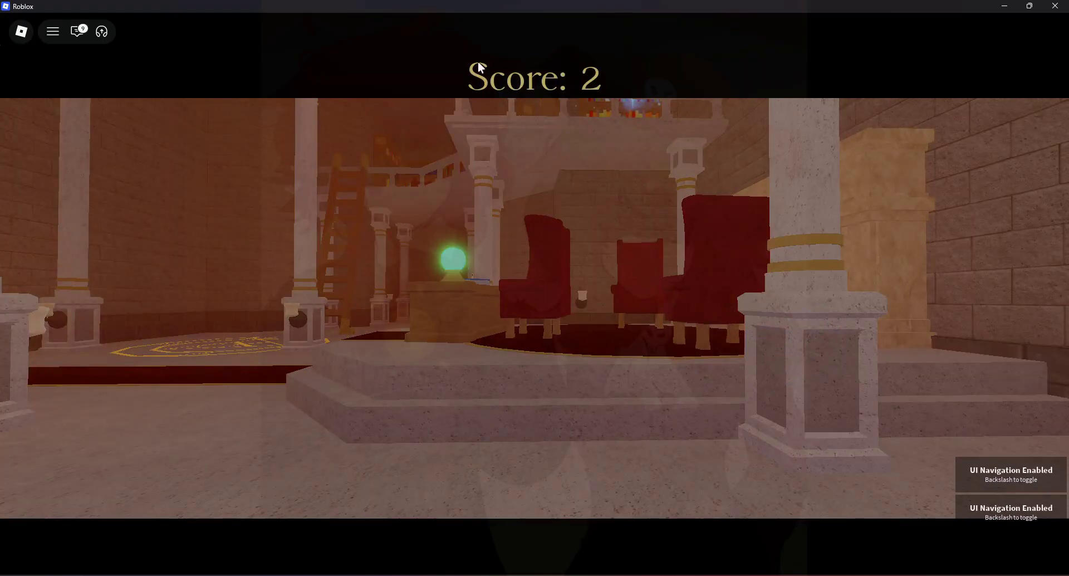
pyautogui.press('\\')
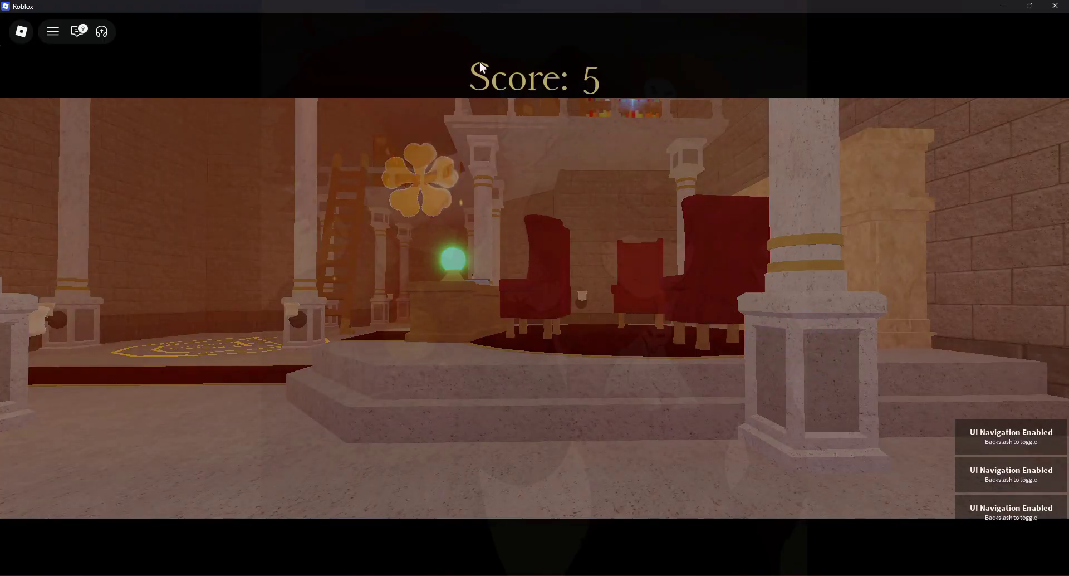
pyautogui.press('\\')
pyautogui.press('Return')
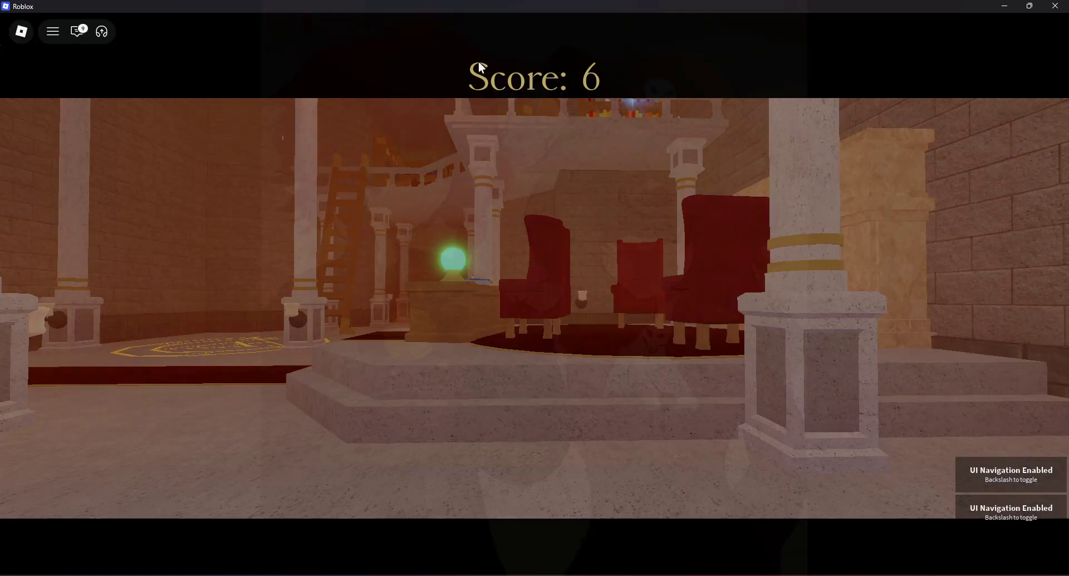
pyautogui.press('\\')
pyautogui.press('\\')
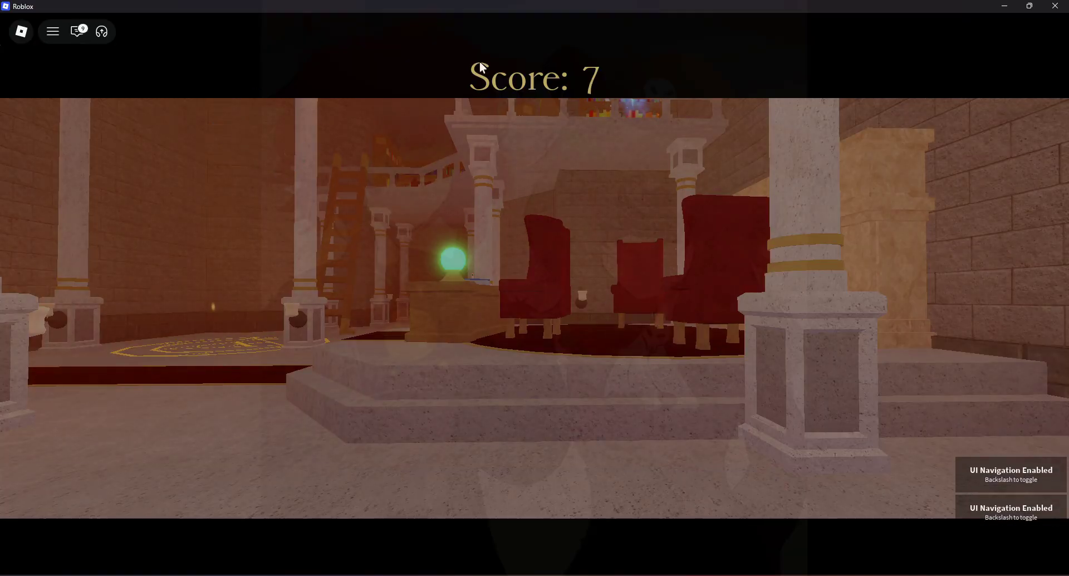
pyautogui.press('\\')
pyautogui.press('Return')
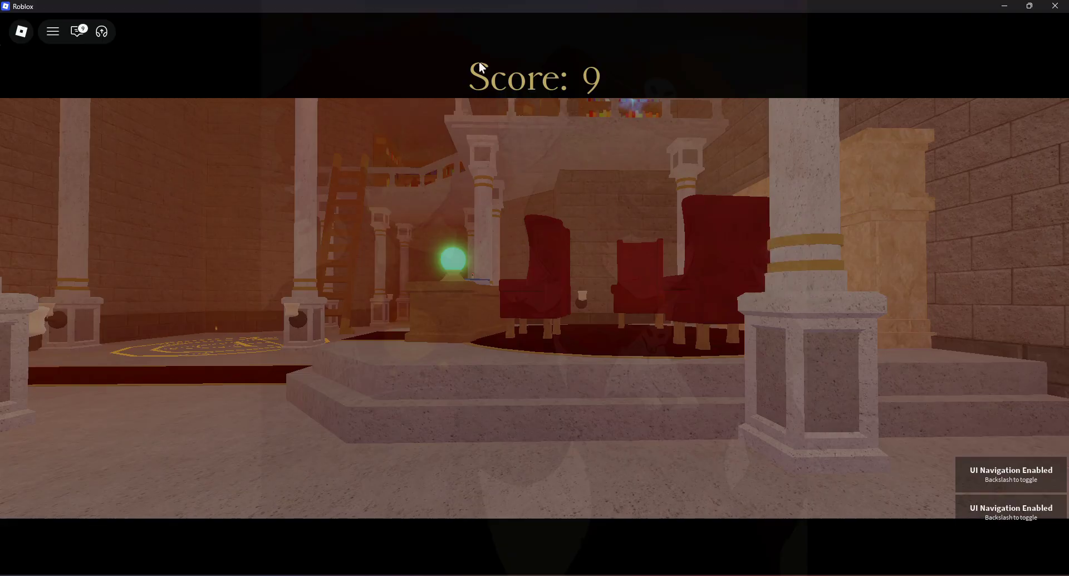
pyautogui.press('\\')
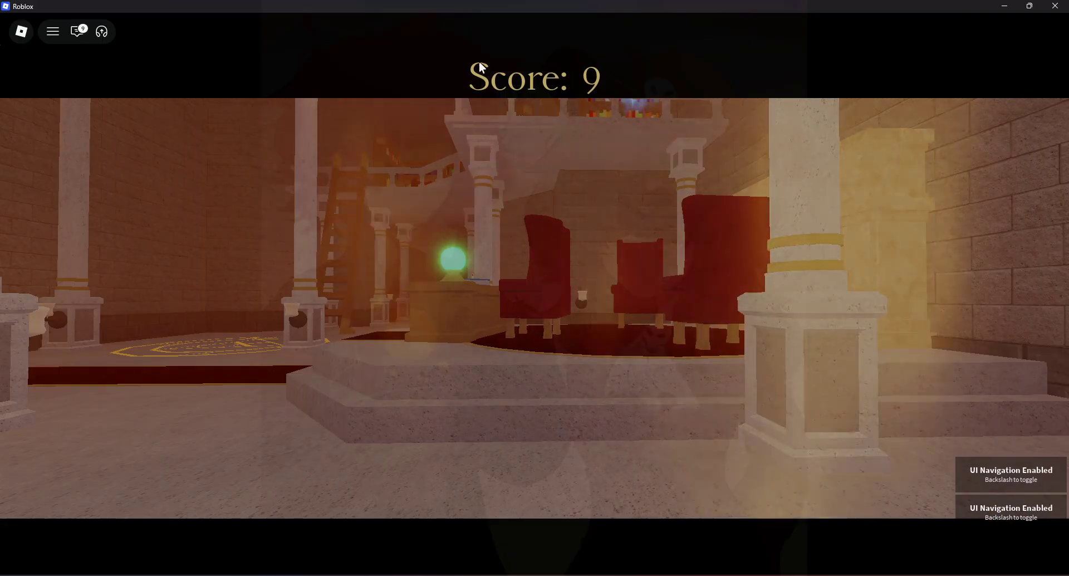
pyautogui.press('\\')
pyautogui.press('Return')
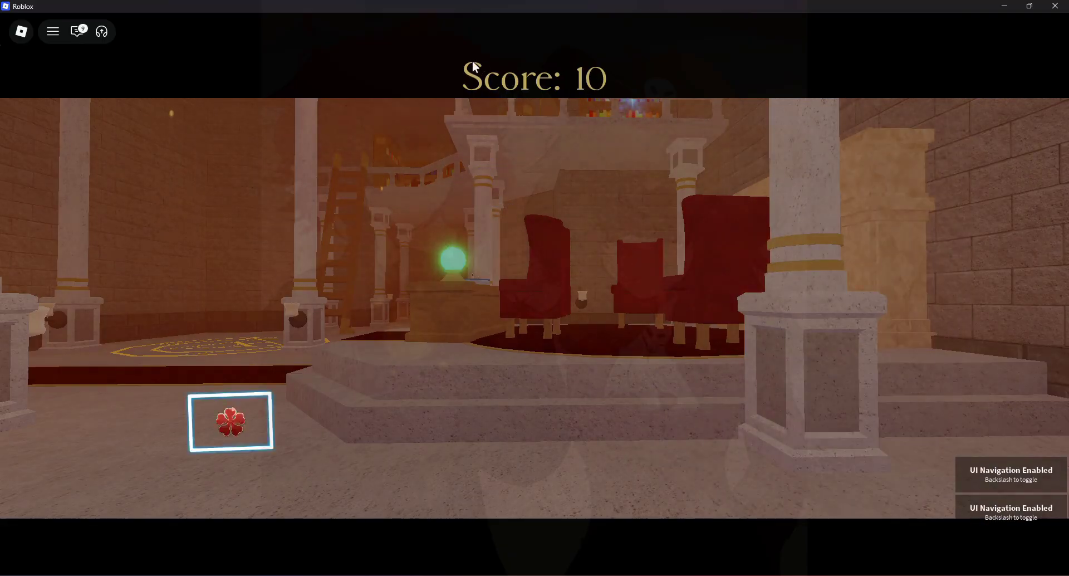
pyautogui.press('\\')
pyautogui.press('Return')
pyautogui.press('\\')
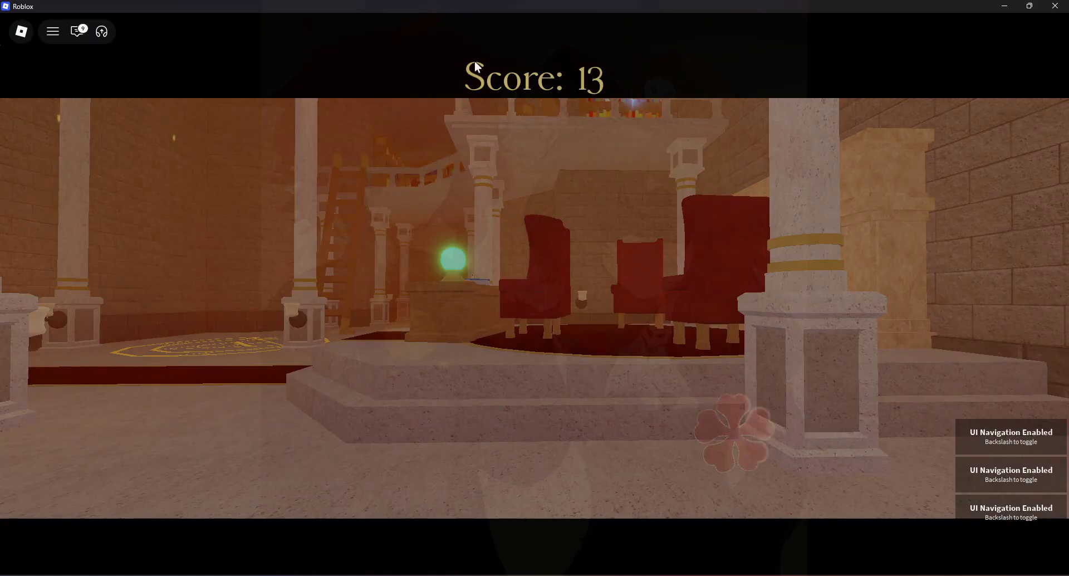
pyautogui.press('\\')
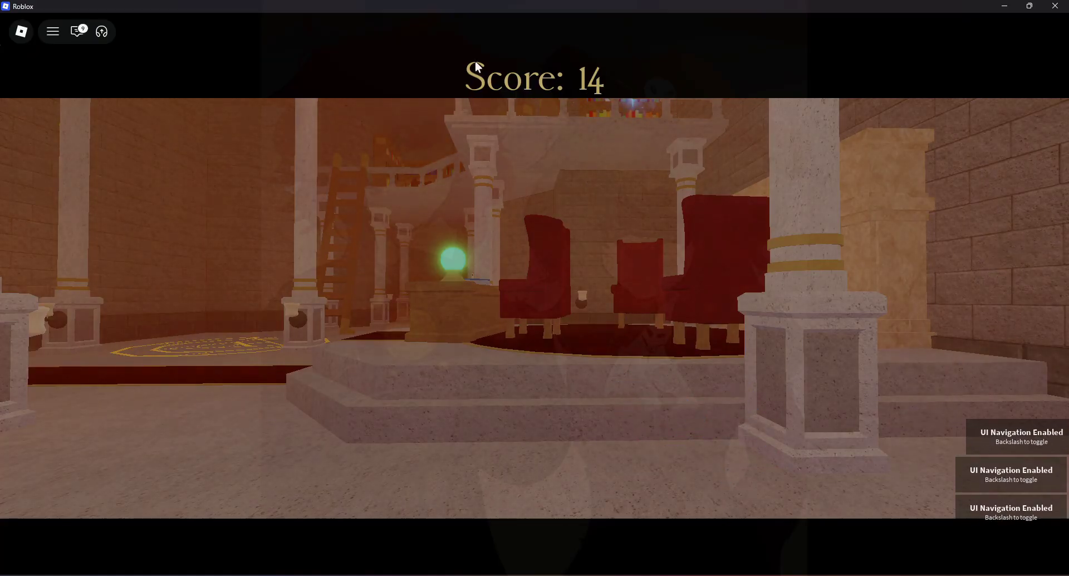
pyautogui.press('\\')
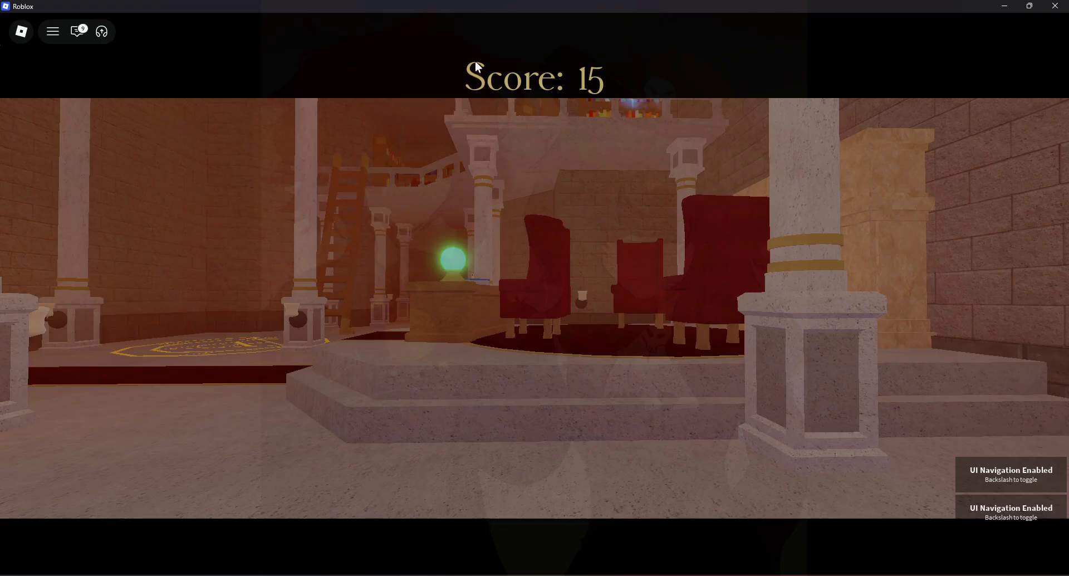
pyautogui.press('\\')
pyautogui.press('\\')
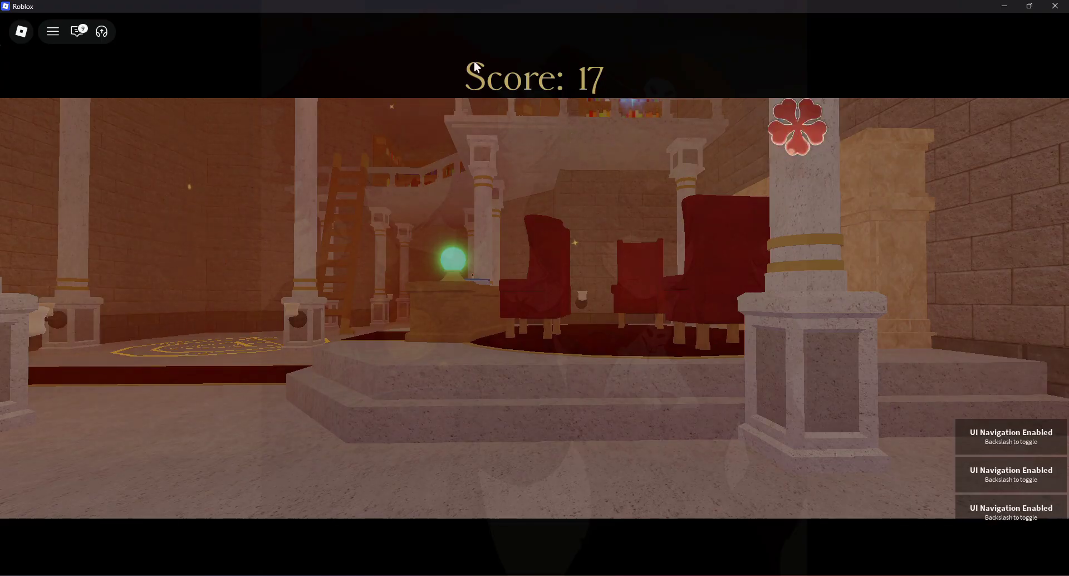
pyautogui.press('\\')
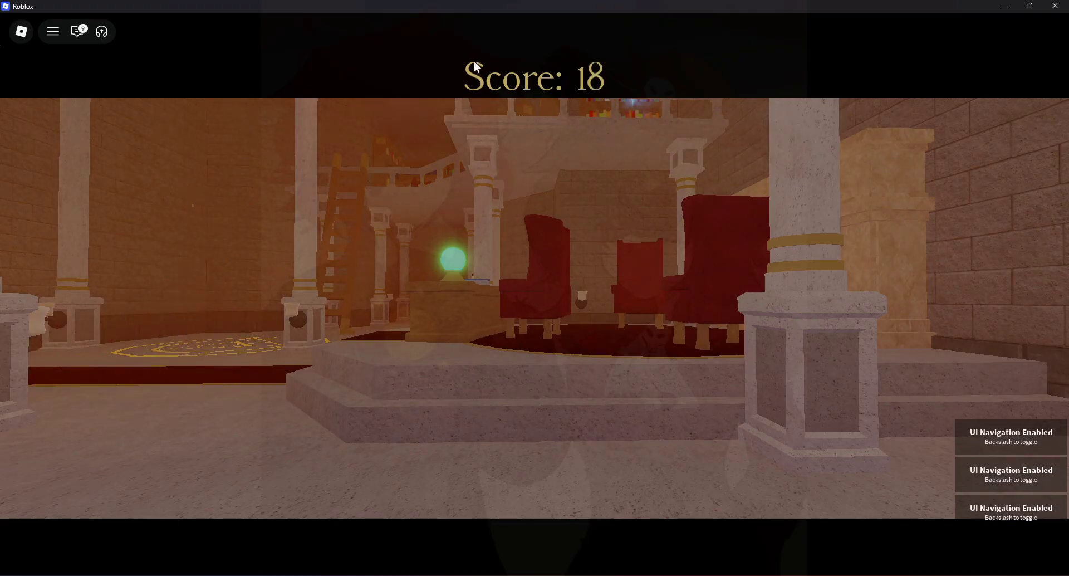
pyautogui.press('\\')
pyautogui.press('Return')
pyautogui.press('\\')
pyautogui.press('Return')
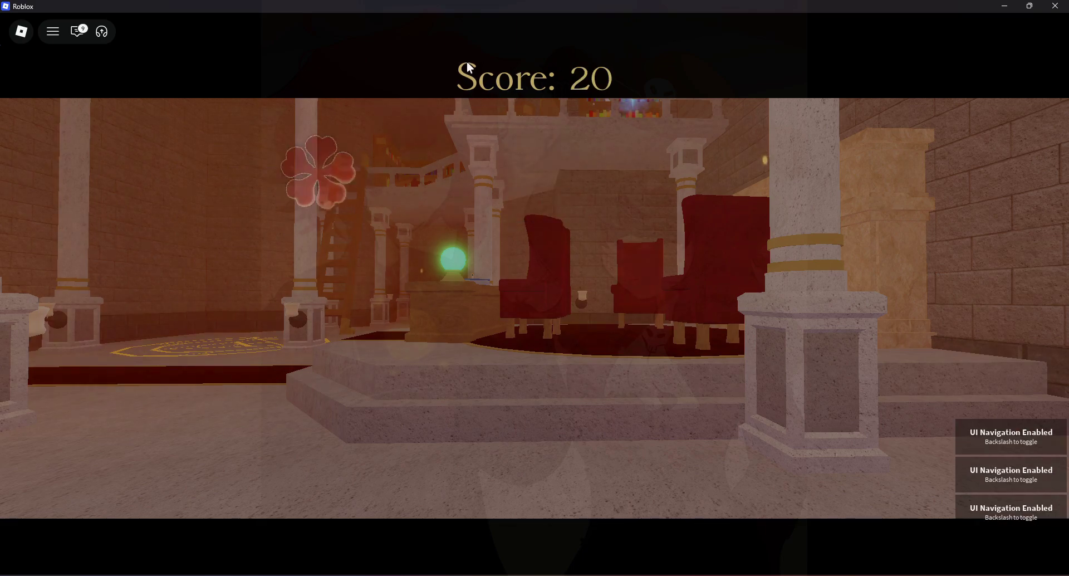
pyautogui.press('\\')
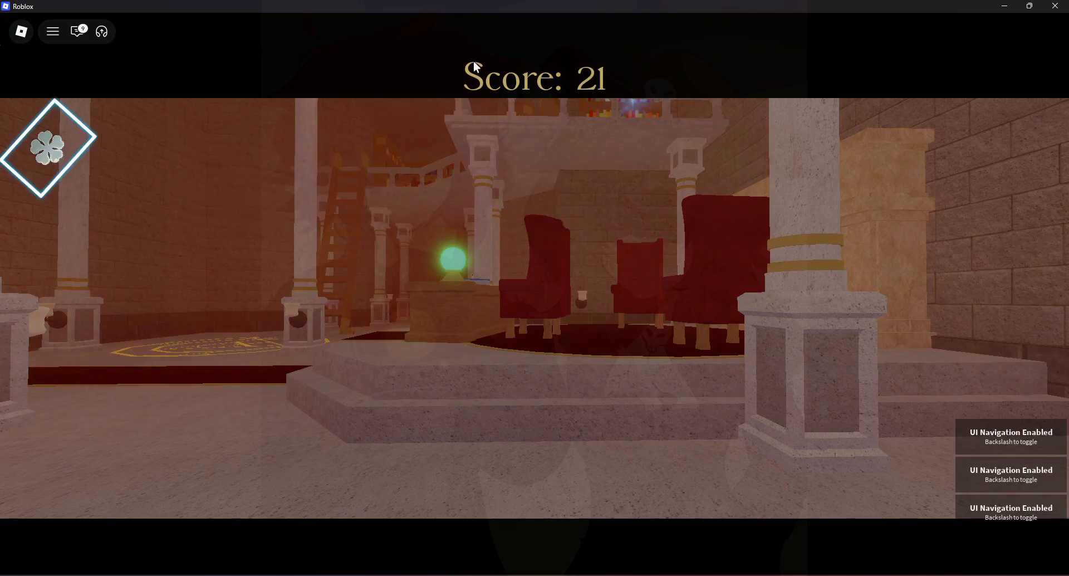
pyautogui.press('Return')
pyautogui.press('\\')
pyautogui.press('Return')
pyautogui.press('\\')
pyautogui.press('Return')
pyautogui.press('Return')
pyautogui.press('\\')
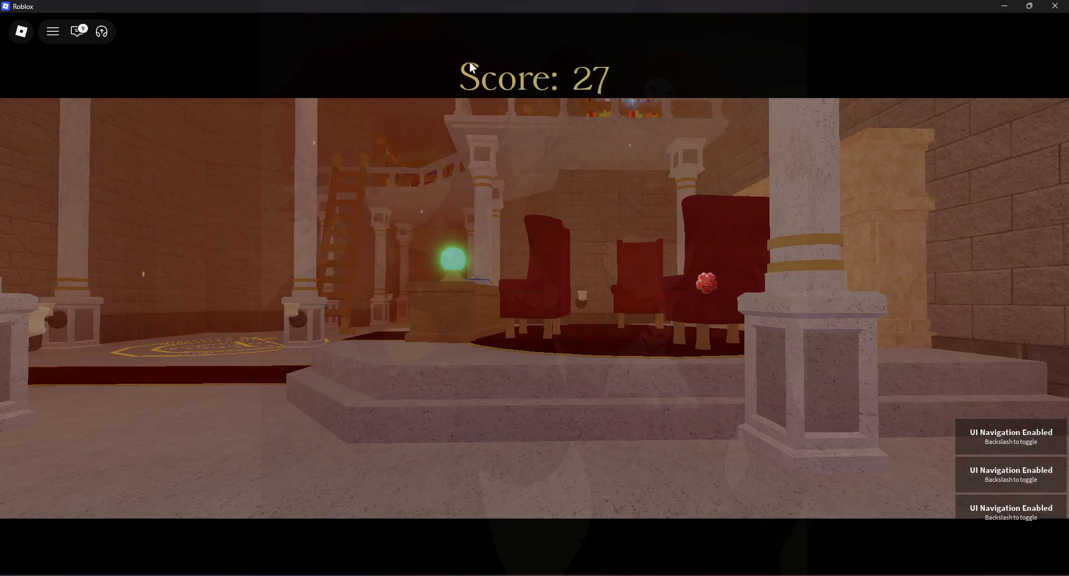
pyautogui.press('Return')
pyautogui.press('\\')
pyautogui.press('Return')
pyautogui.press('\\')
pyautogui.press('Return')
pyautogui.press('\\')
pyautogui.press('\\')
pyautogui.press('\\')
pyautogui.press('Return')
pyautogui.press('\\')
pyautogui.press('Return')
pyautogui.press('\\')
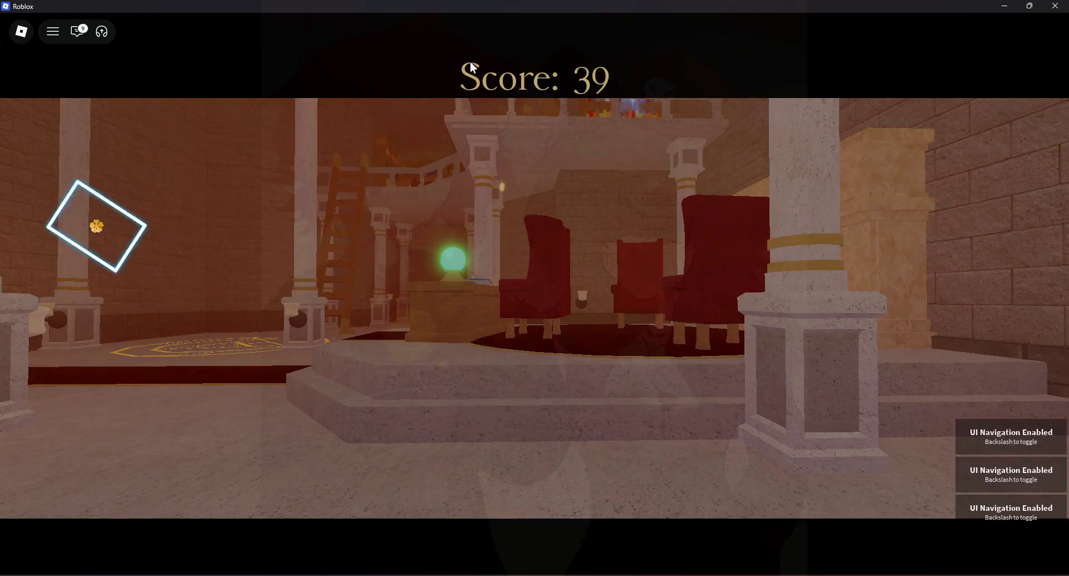
pyautogui.press('Return')
pyautogui.press('Return')
pyautogui.press('Return')
pyautogui.press('Return')
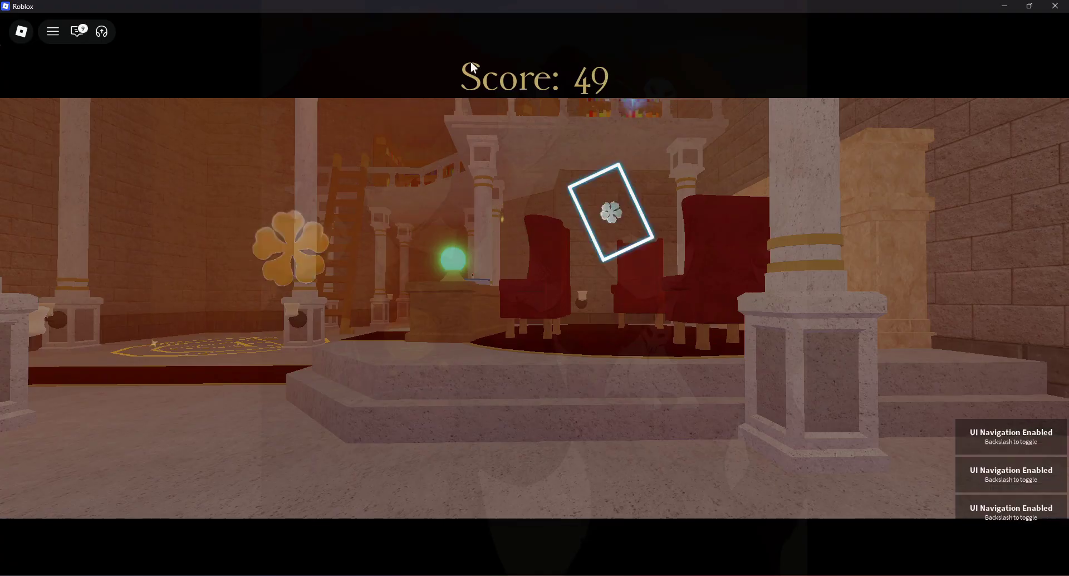
pyautogui.press('space')
pyautogui.press('space')
pyautogui.press('space')
pyautogui.press('space')
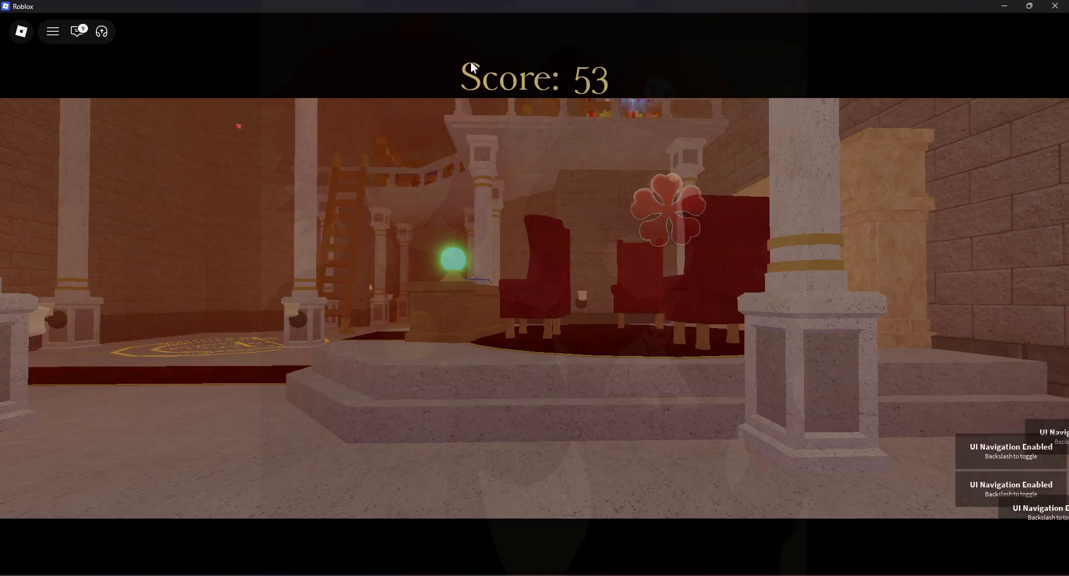
pyautogui.press('space')
pyautogui.press('space')
pyautogui.press('space')
pyautogui.press('space')
pyautogui.press('space')
pyautogui.press('space')
pyautogui.press('space')
pyautogui.press('space')
pyautogui.press('space')
pyautogui.press('space')
pyautogui.press('space')
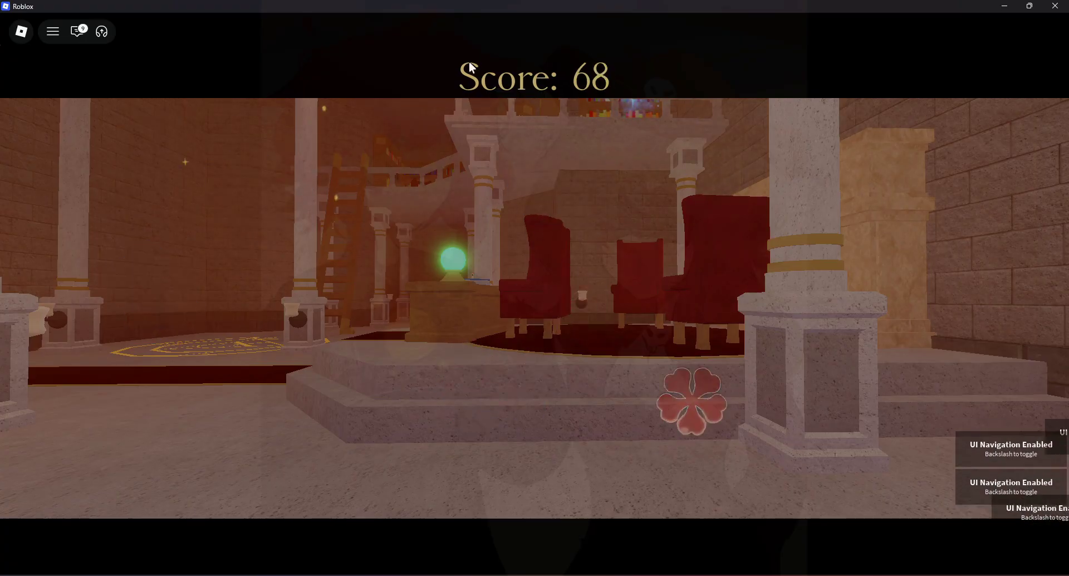
pyautogui.press('space')
pyautogui.press('space')
pyautogui.press('space')
pyautogui.press('space')
pyautogui.press('space')
pyautogui.press('space')
pyautogui.press('space')
pyautogui.press('\\')
pyautogui.press('Return')
pyautogui.press('\\')
pyautogui.press('Return')
pyautogui.press('\\')
pyautogui.press('Return')
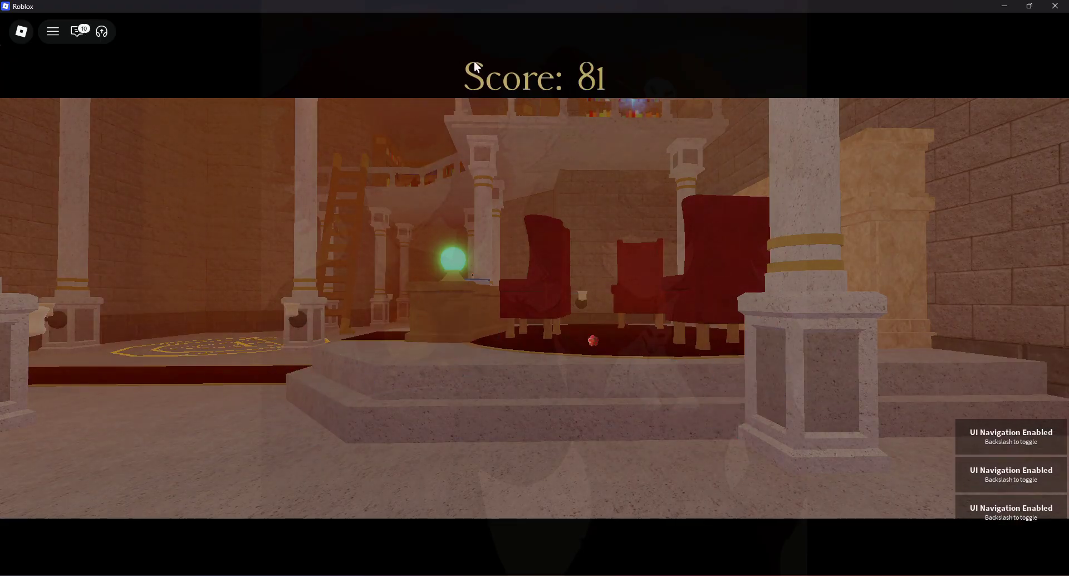
pyautogui.press('space')
pyautogui.press('space')
pyautogui.press('space')
pyautogui.press('space')
pyautogui.press('space')
pyautogui.press('space')
pyautogui.press('space')
pyautogui.press('space')
pyautogui.press('space')
pyautogui.press('space')
pyautogui.press('space')
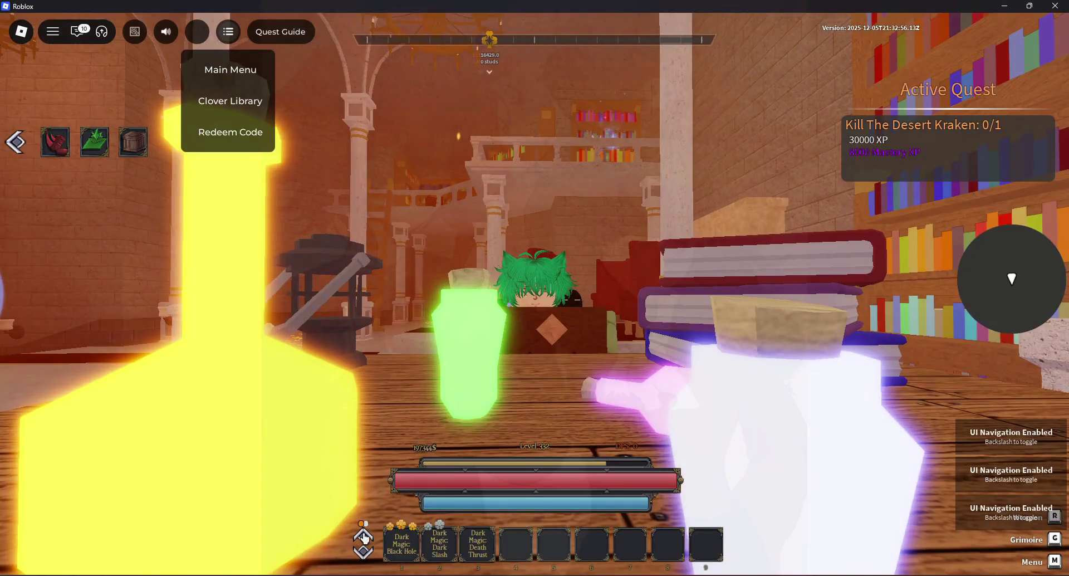
# Close the open list of game options and walk the character back through the library to the dialogue spot by the wall.
pyautogui.click(229, 34)
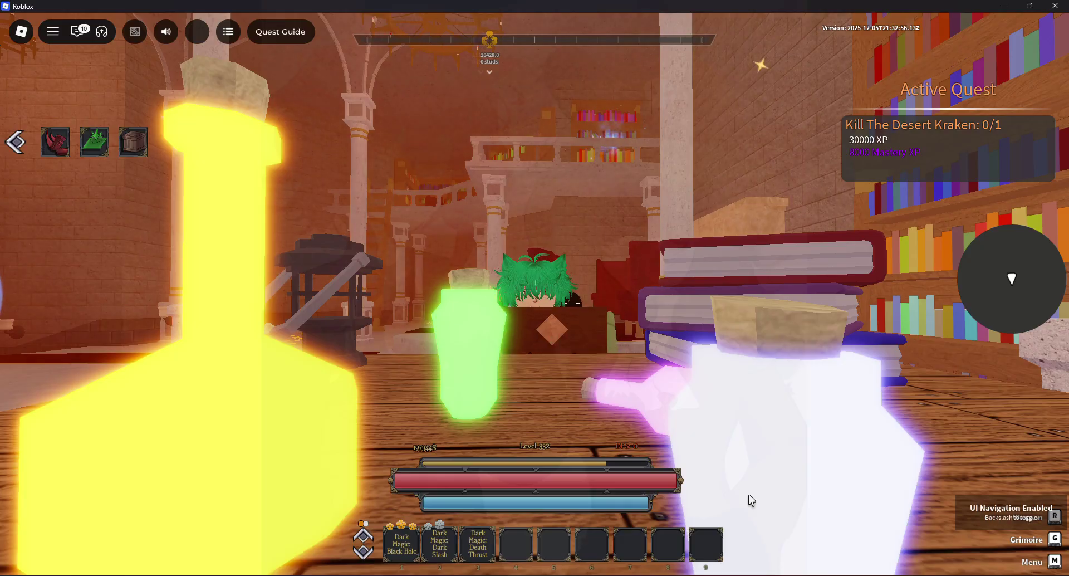
pyautogui.press('d')
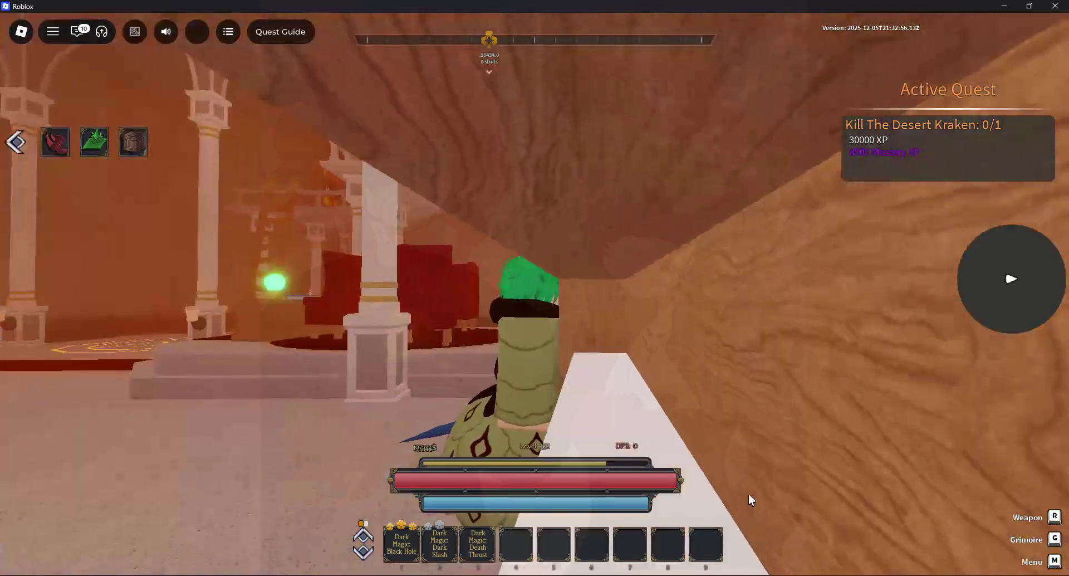
pyautogui.press('w')
pyautogui.press('w')
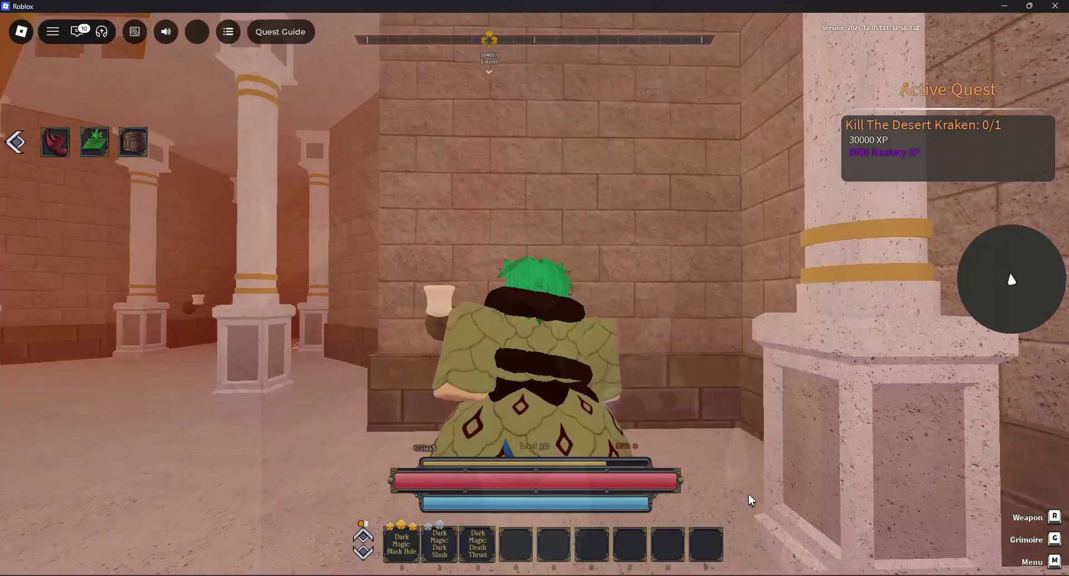
# Start the dialogue at the library wall and choose the research option for Clover Training.
pyautogui.press('space')
pyautogui.press('e')
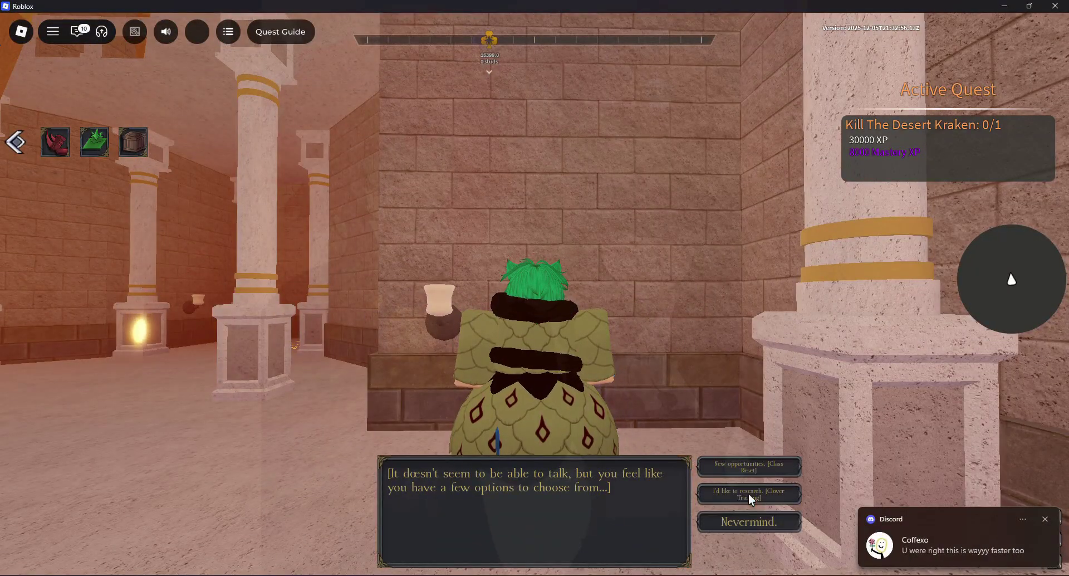
pyautogui.click(749, 494)
pyautogui.click(749, 474)
pyautogui.click(755, 528)
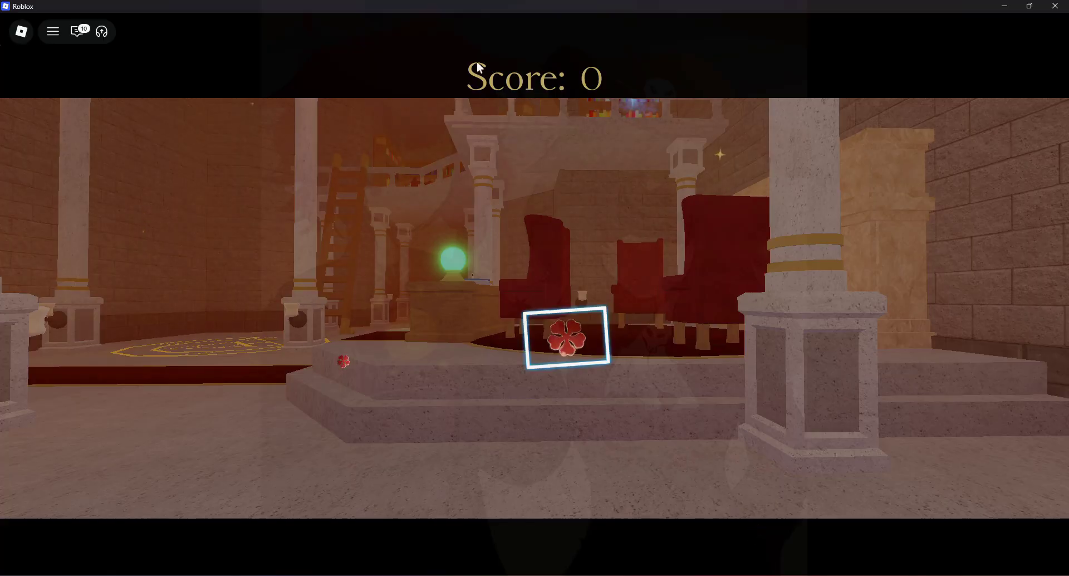
# Collect the first clovers of the new Clover Training round with UI navigation.
pyautogui.press('Return')
pyautogui.press('\\')
pyautogui.press('Return')
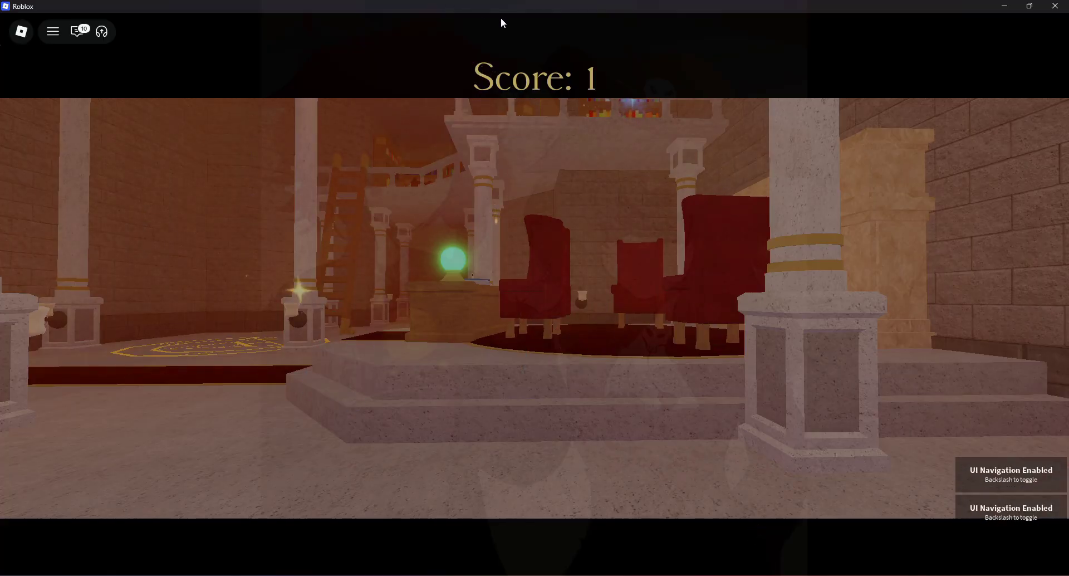